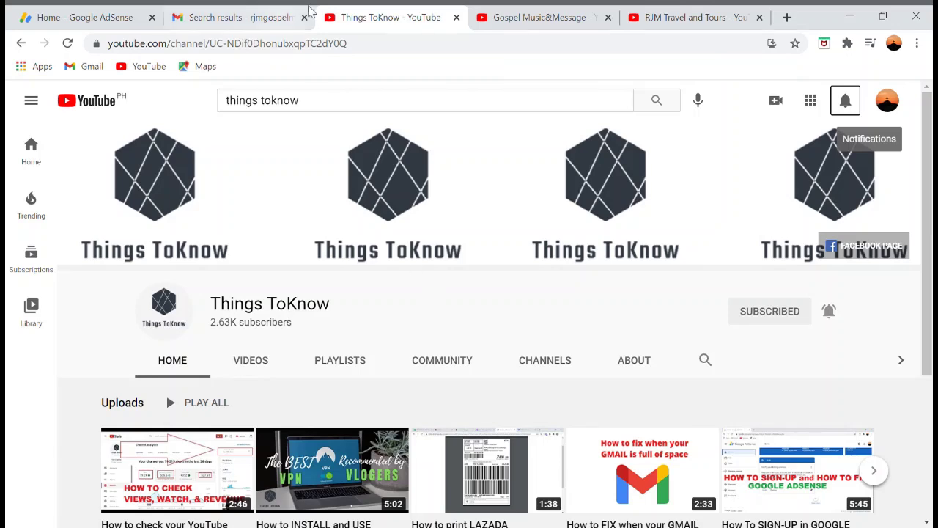
Compare the Things ToKnow, Gospel Music&Message and RJM Travel and Tours channel pages
click(483, 10)
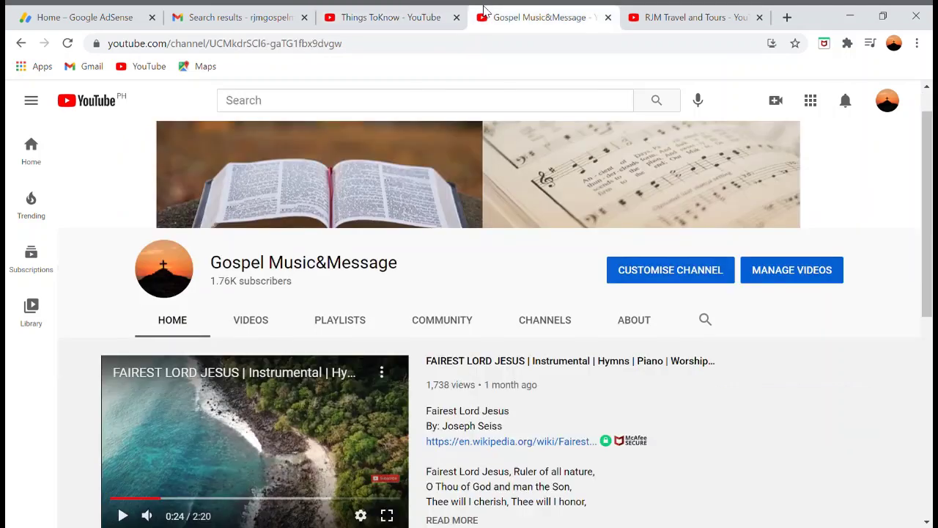
click(412, 11)
click(513, 10)
click(646, 11)
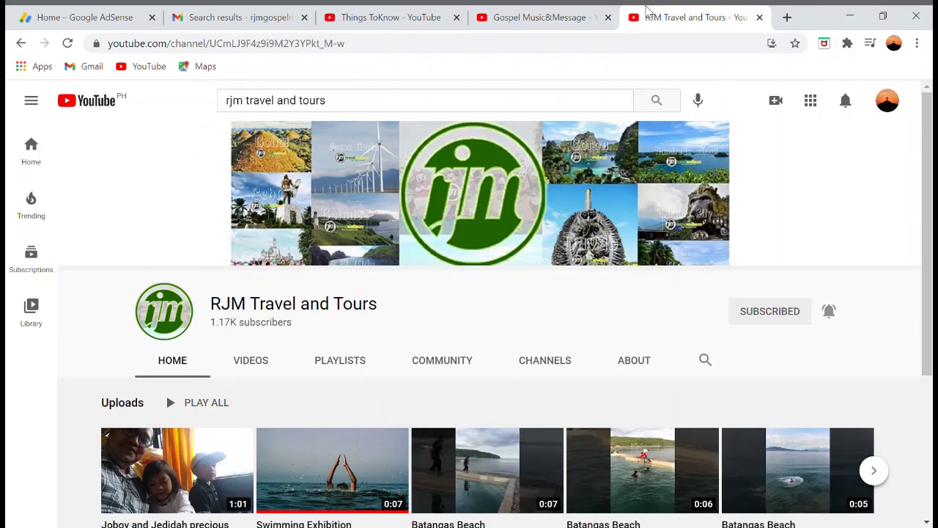
click(423, 11)
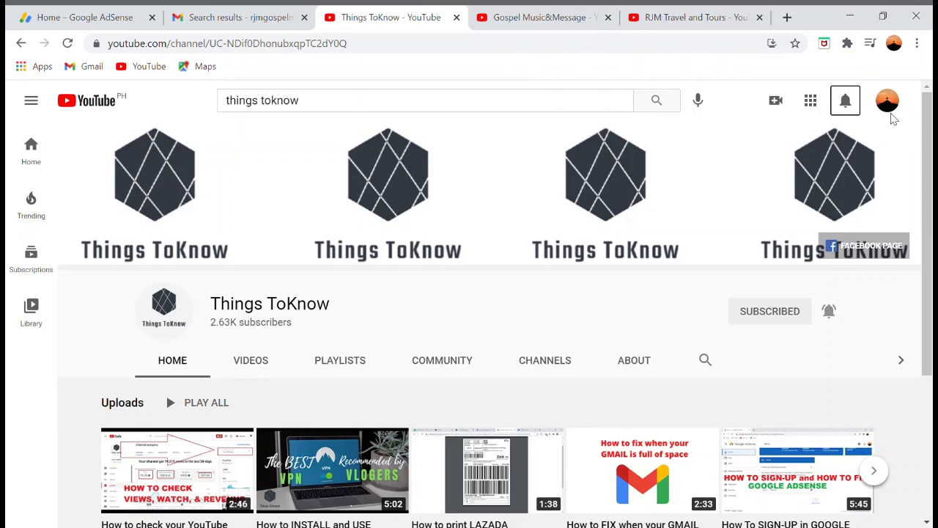
scroll(745, 245, down, 2)
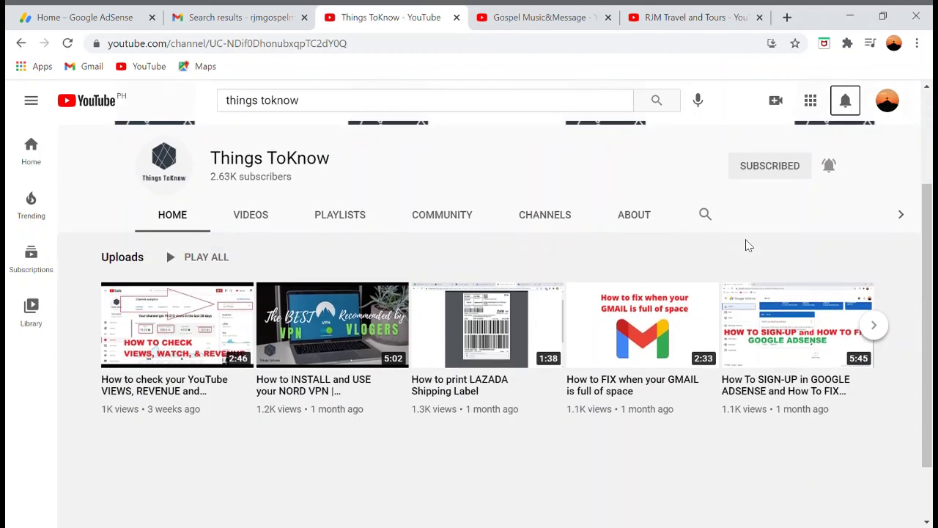
scroll(750, 241, up, 2)
Review the three channel pages once more, then bring up the Google AdSense home dashboard
click(525, 15)
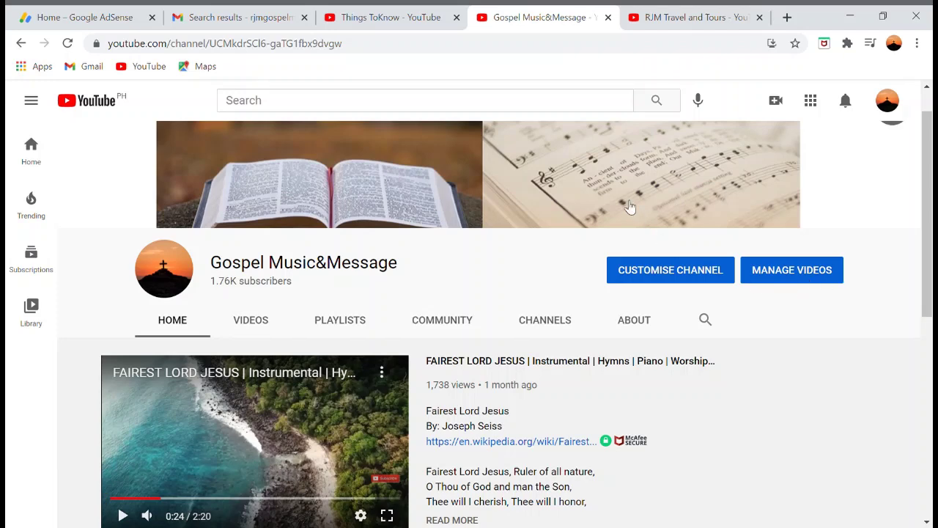
click(421, 9)
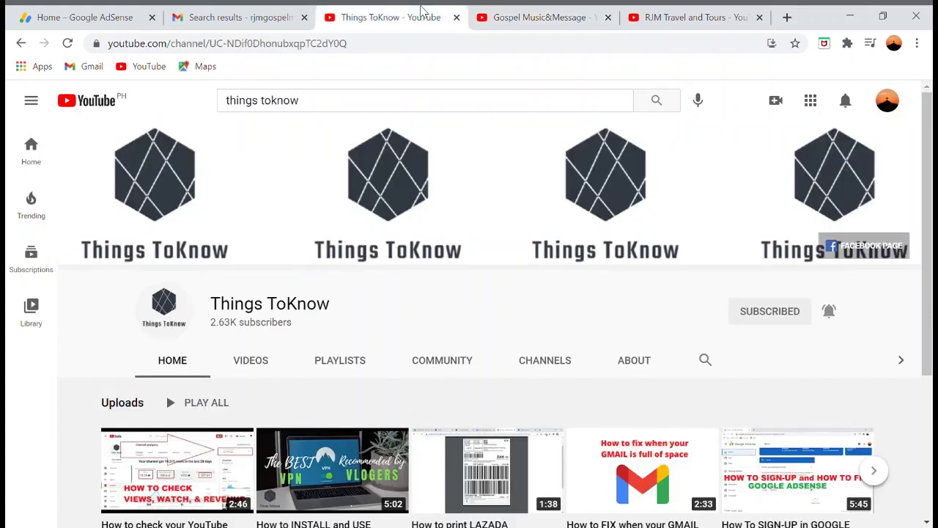
click(529, 11)
click(682, 9)
click(356, 13)
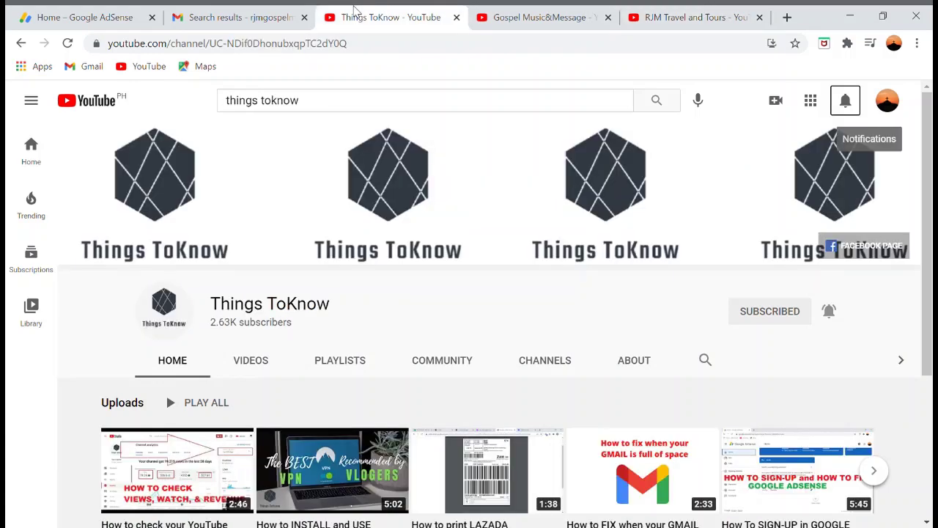
click(557, 17)
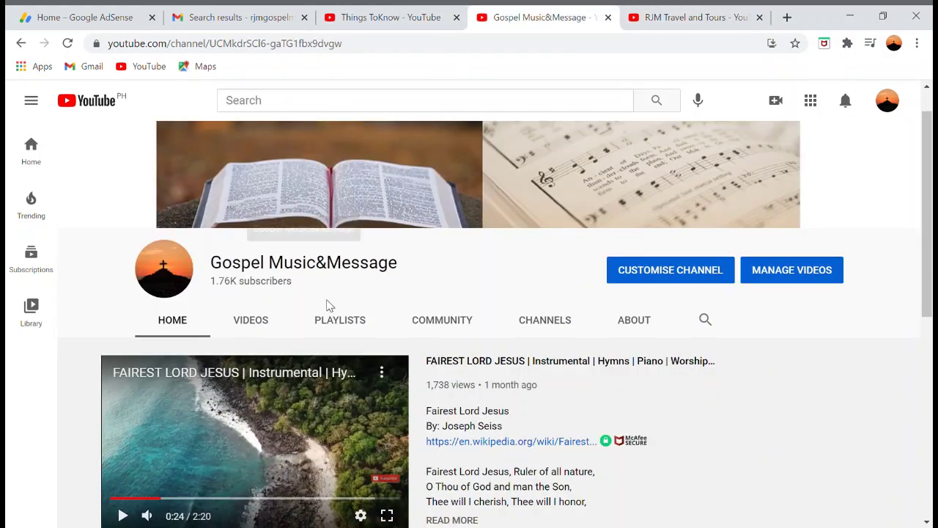
click(688, 9)
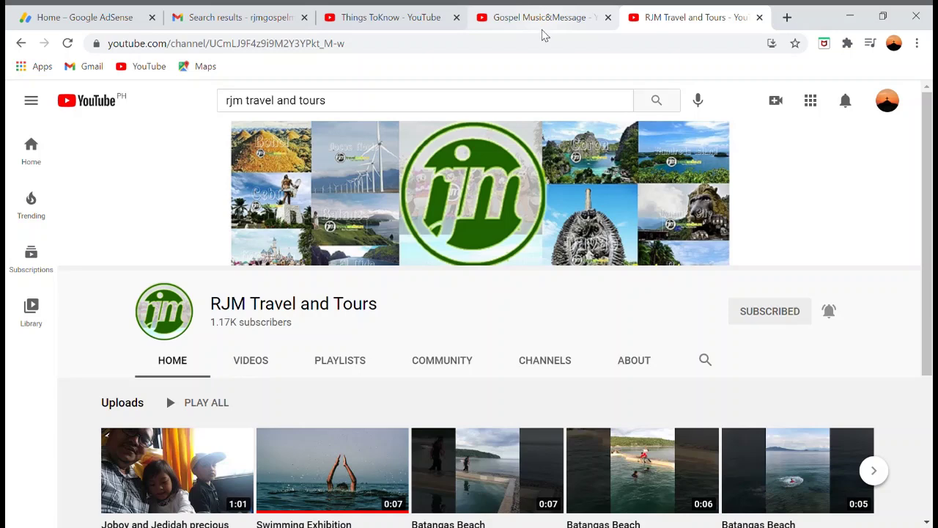
click(136, 11)
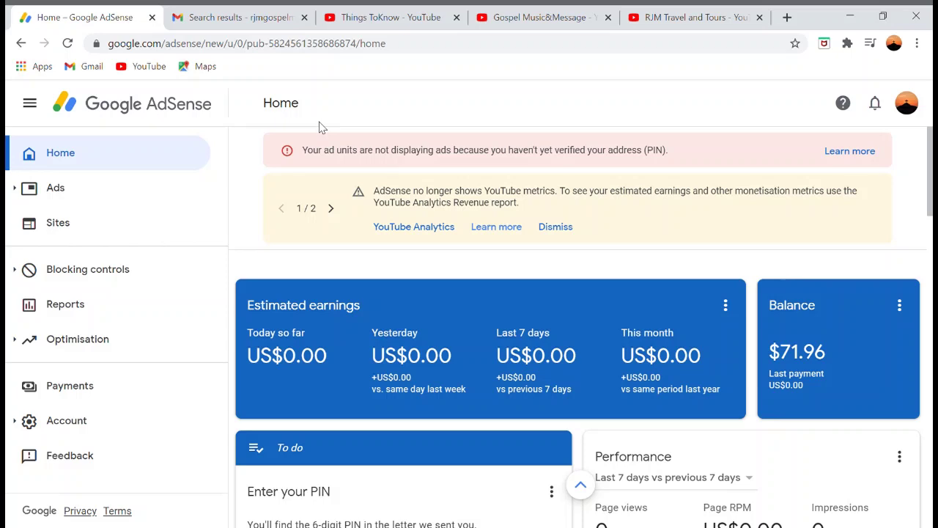
Review the AdSense PIN warning, then glance through the three YouTube channel pages
scroll(513, 165, down, 1)
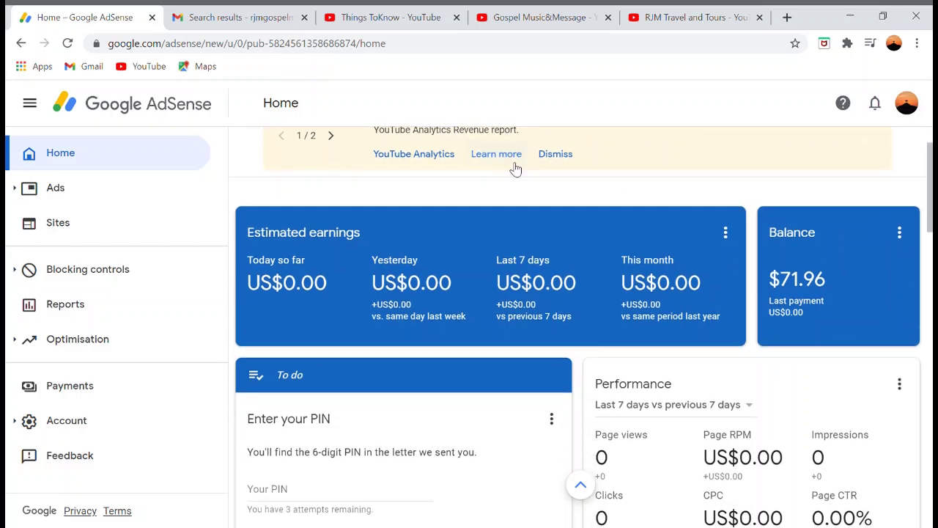
scroll(514, 169, up, 1)
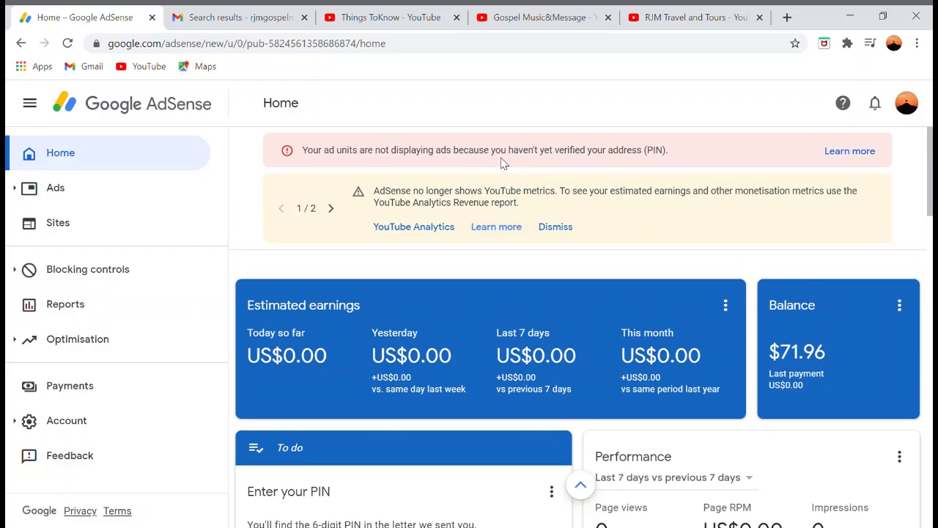
scroll(469, 228, down, 2)
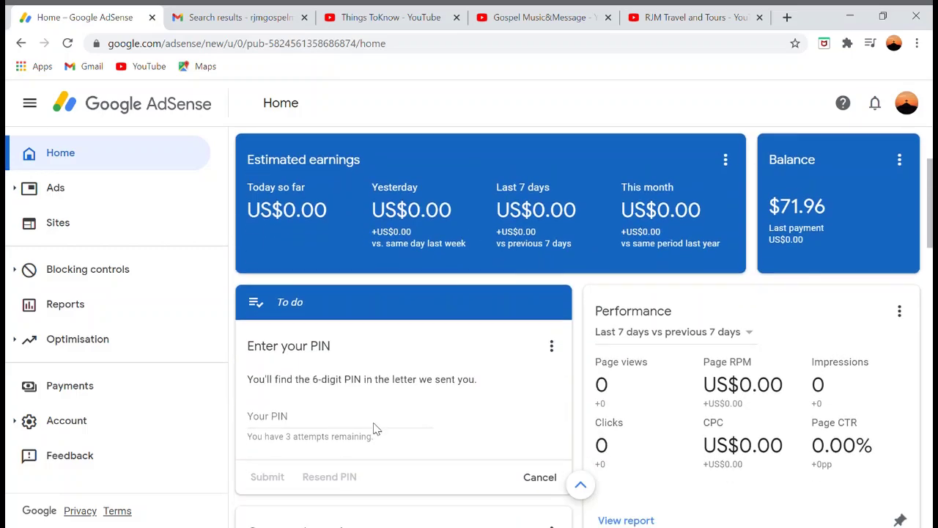
click(520, 21)
click(432, 13)
click(675, 12)
click(576, 11)
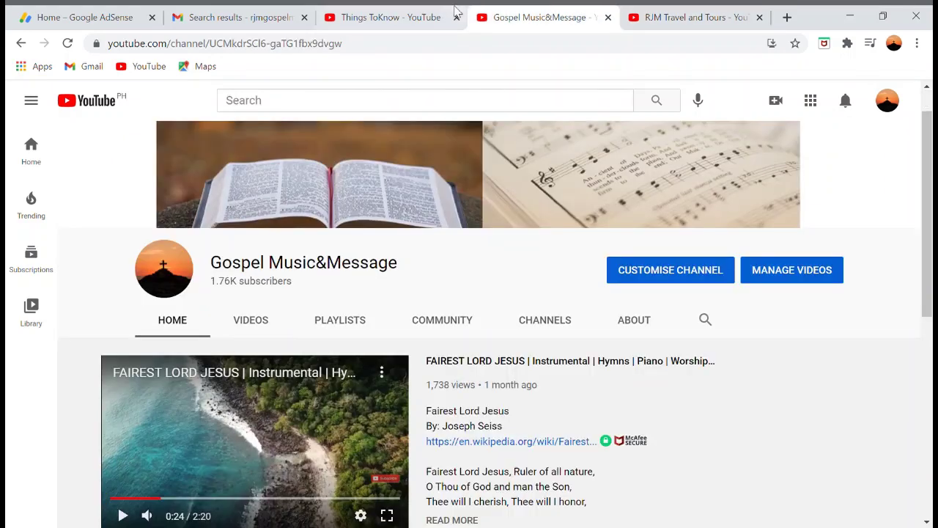
click(445, 13)
Check the AdSense dashboard's US$0.00 earnings, then go to the Gmail list of AdSense emails
click(155, 10)
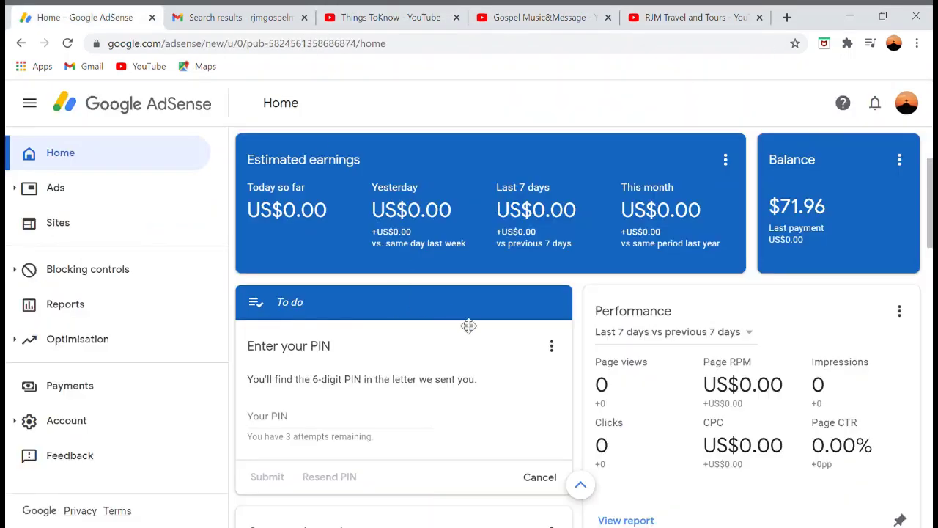
scroll(486, 335, down, 1)
scroll(503, 333, up, 2)
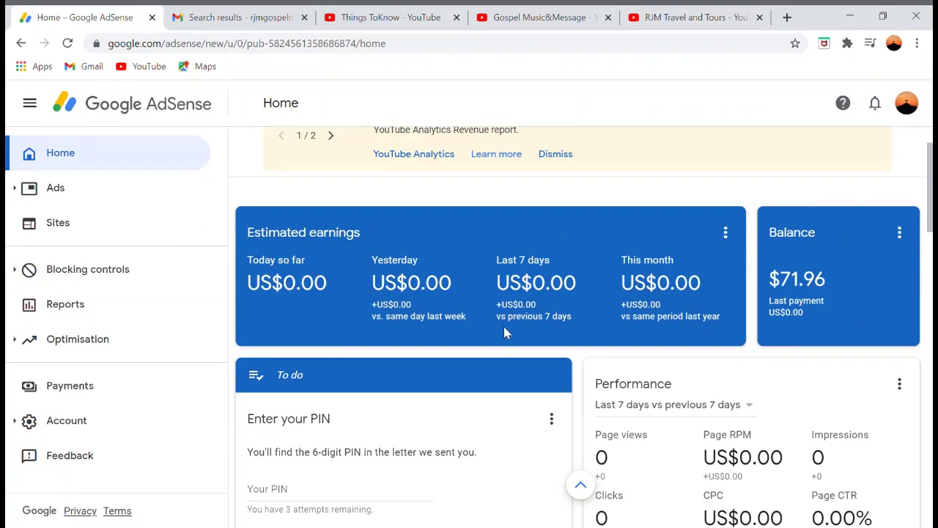
scroll(503, 330, down, 1)
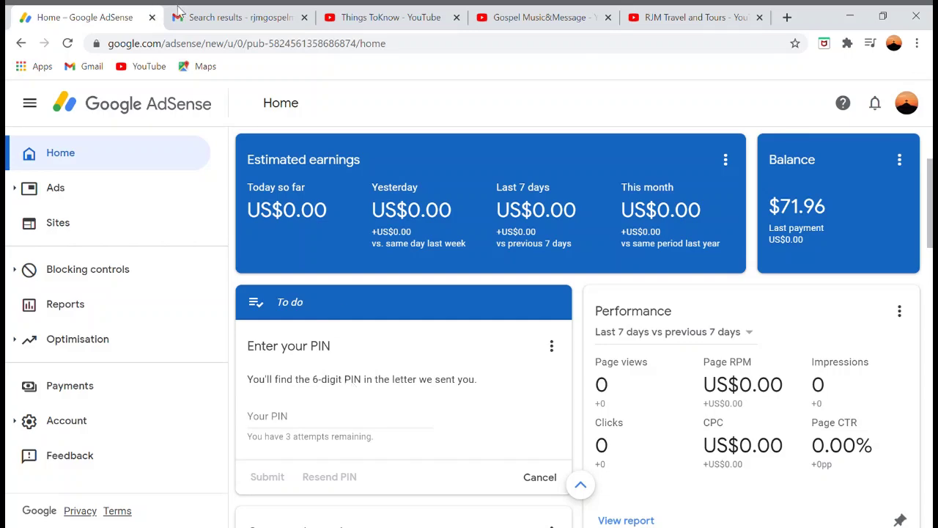
click(217, 12)
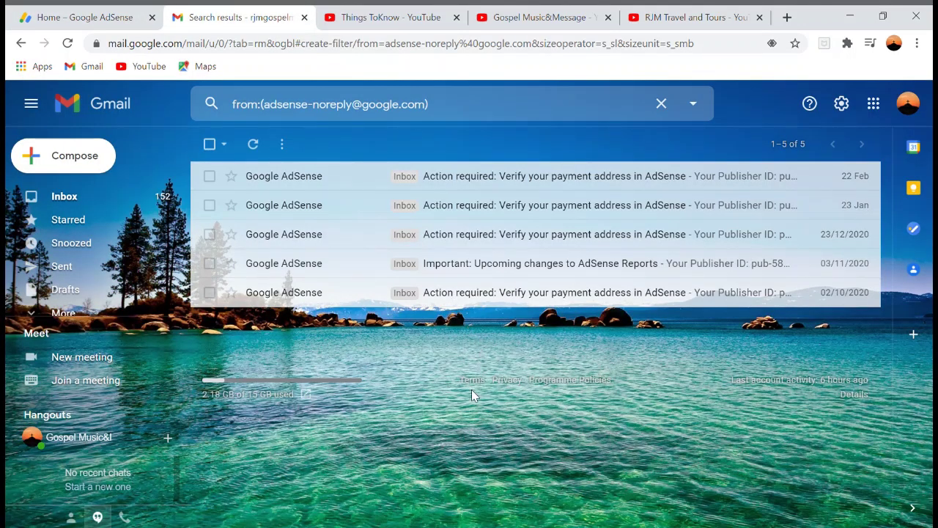
click(564, 299)
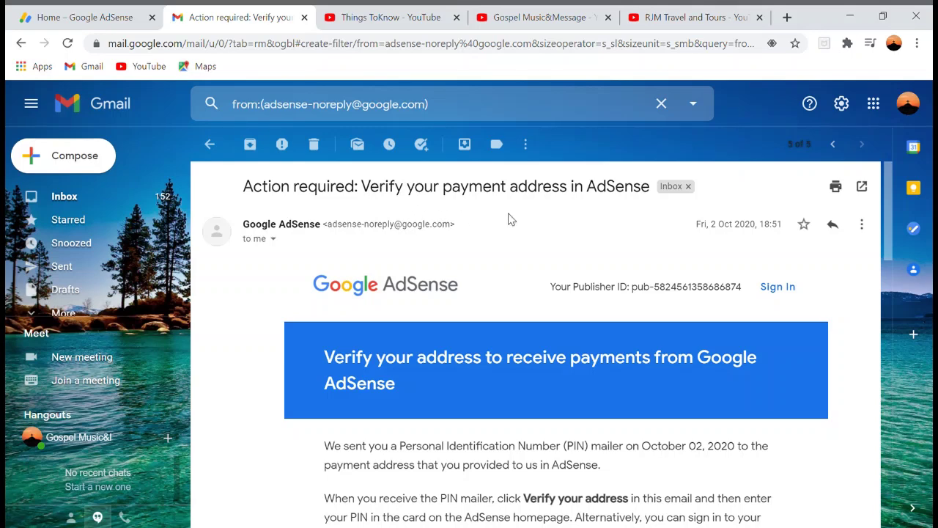
scroll(687, 259, down, 3)
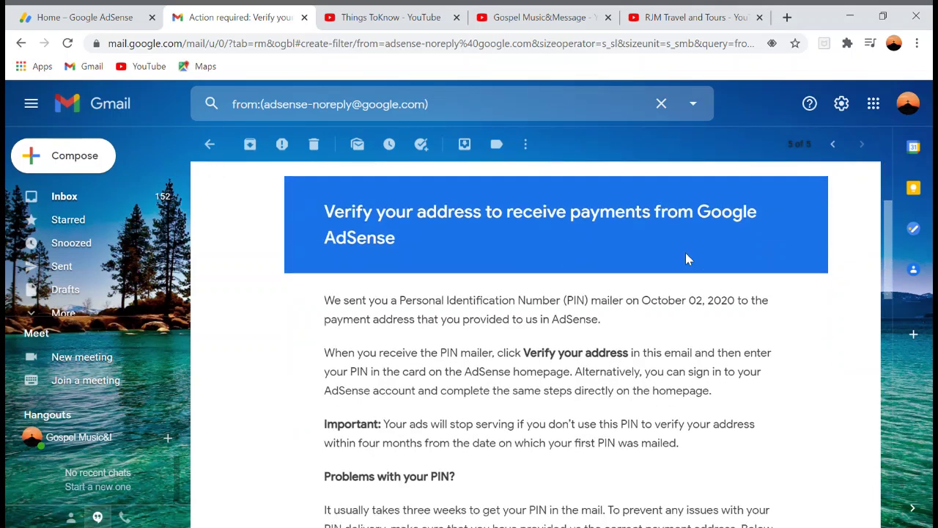
scroll(687, 259, up, 3)
click(209, 144)
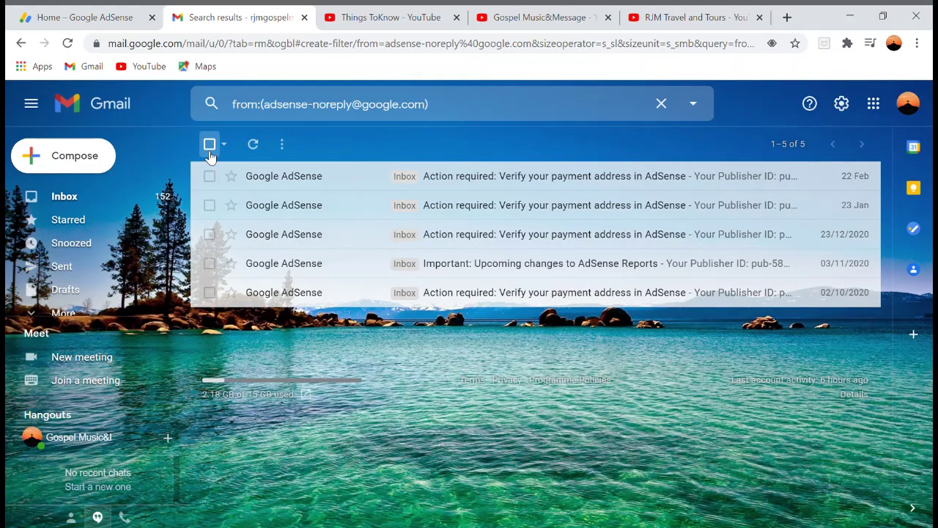
click(550, 270)
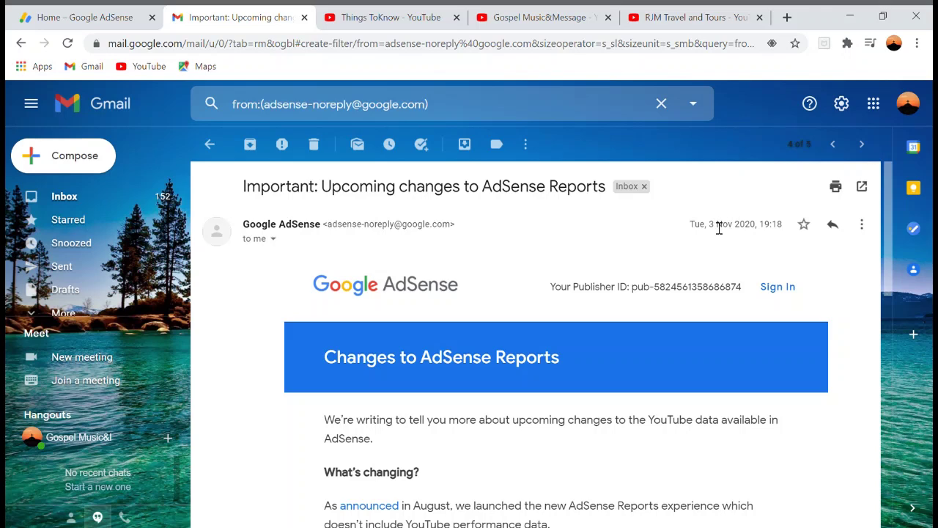
drag(710, 224, 758, 224)
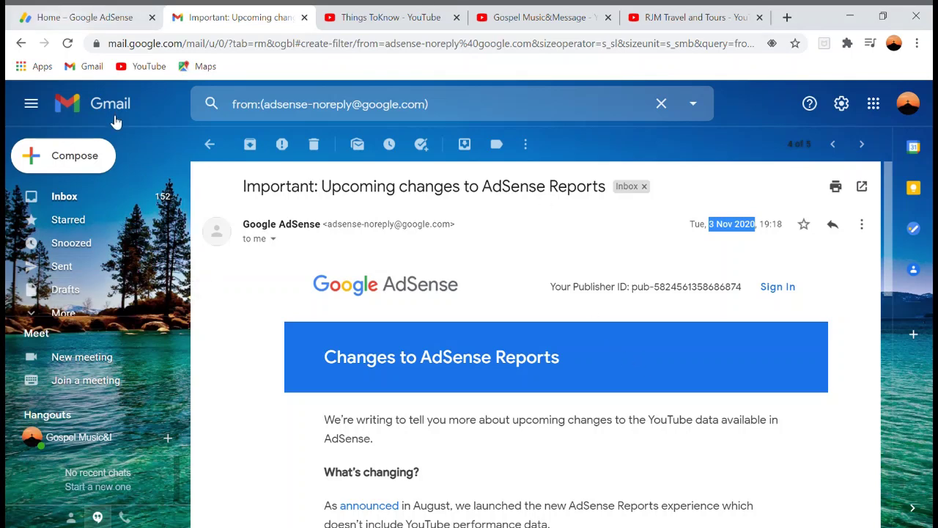
click(211, 146)
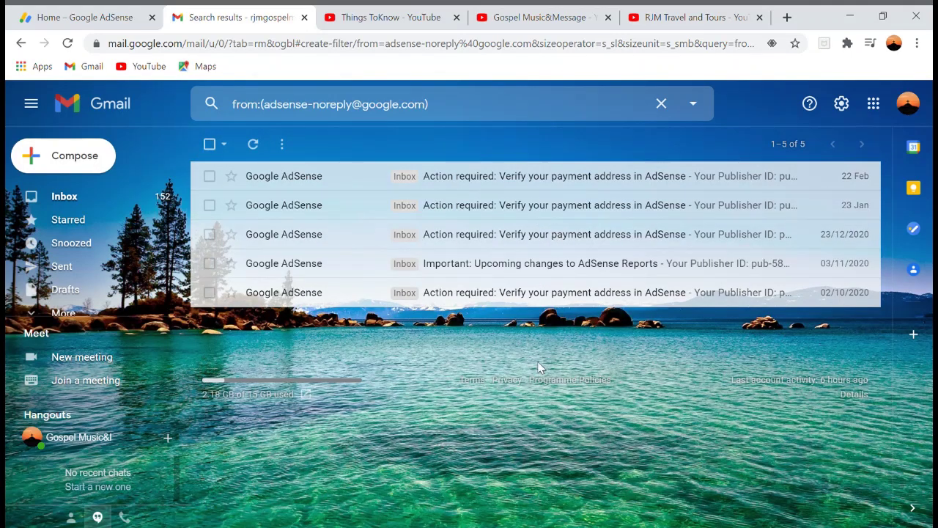
Check the sending dates of the December 2020 and 23 Jan verify-address emails
click(548, 243)
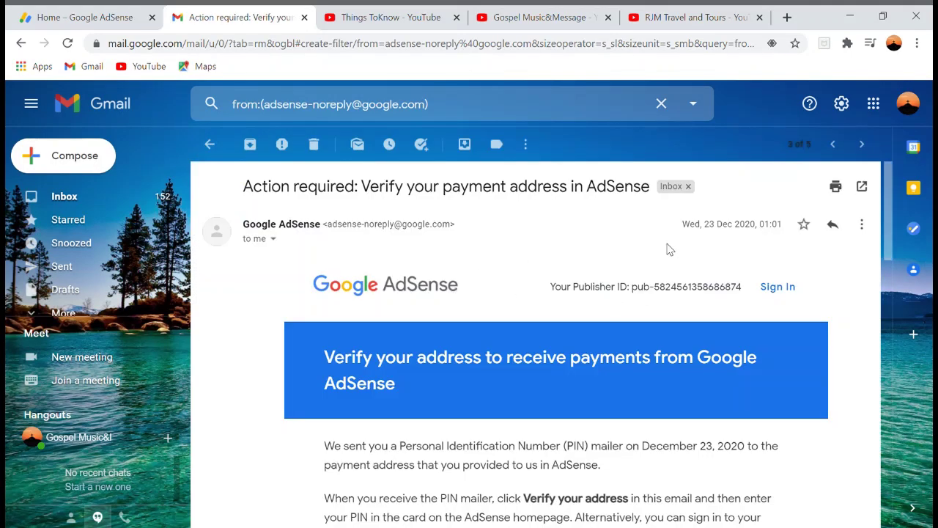
drag(705, 227, 776, 224)
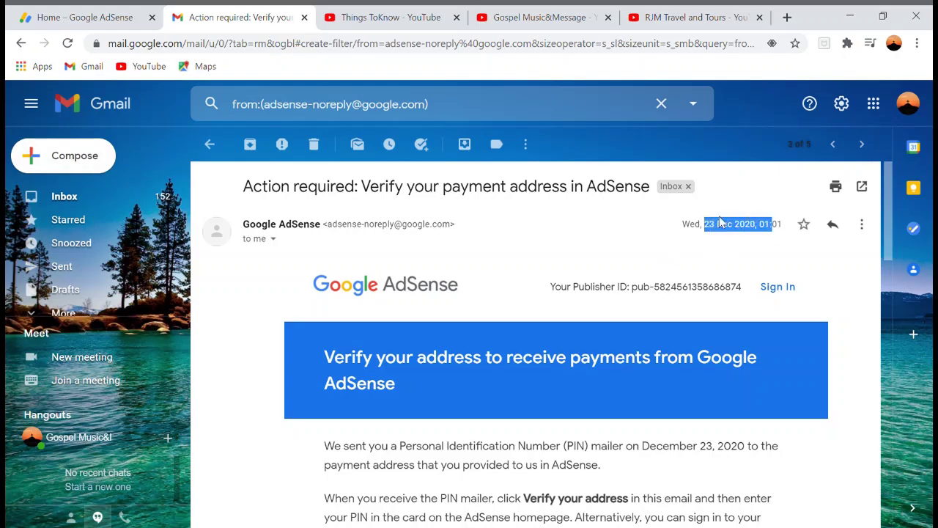
click(210, 145)
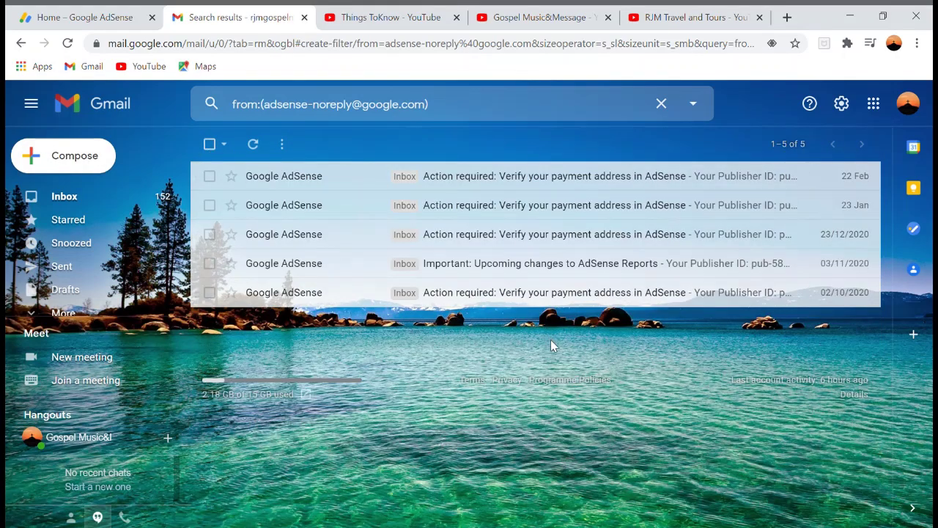
click(550, 208)
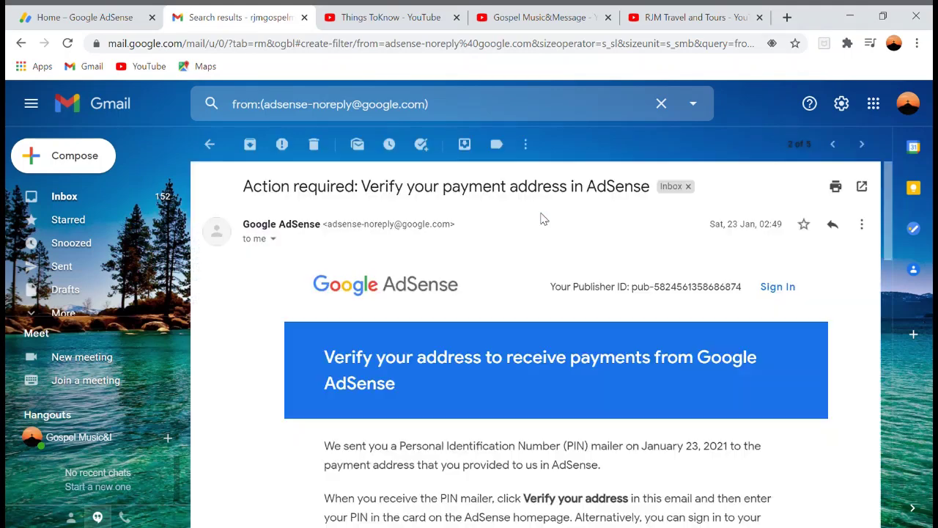
drag(730, 228, 789, 233)
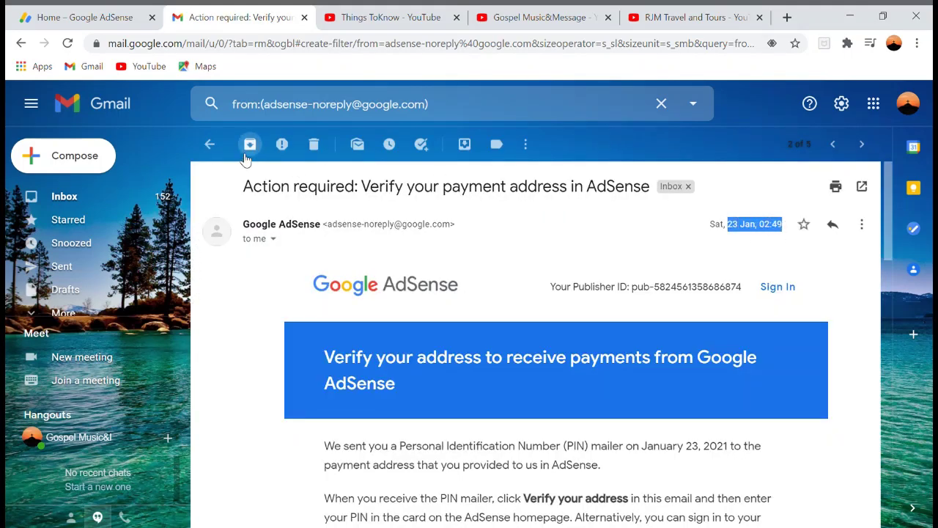
click(210, 144)
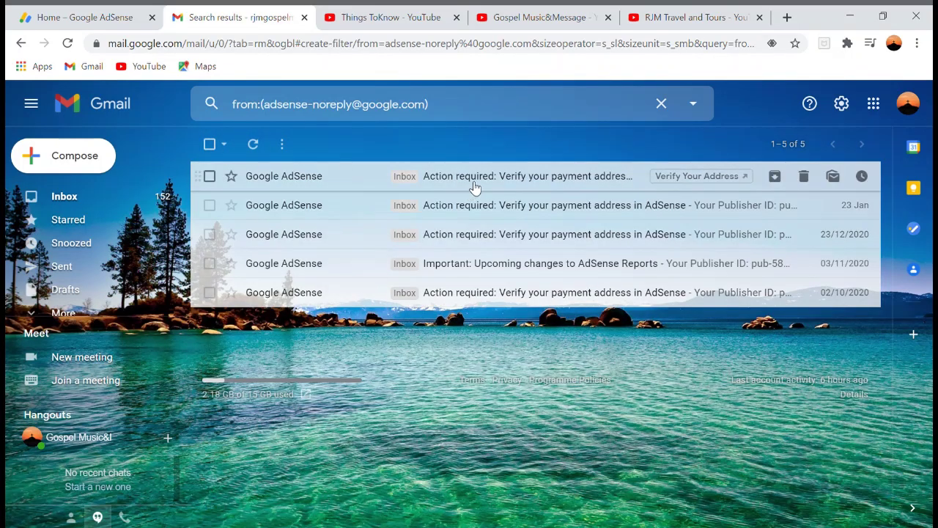
Check the 22 Feb email's sending date, then return to the AdSense home dashboard
click(478, 183)
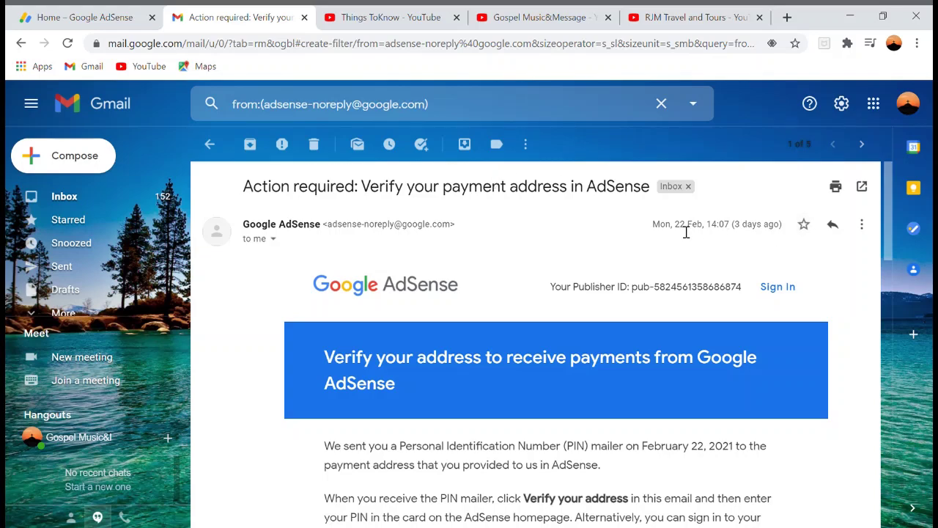
drag(681, 230, 720, 232)
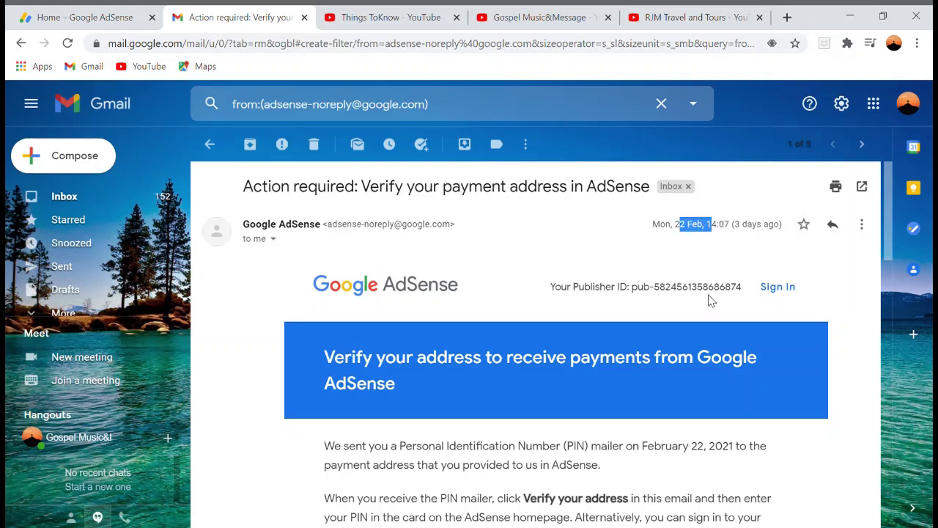
click(210, 144)
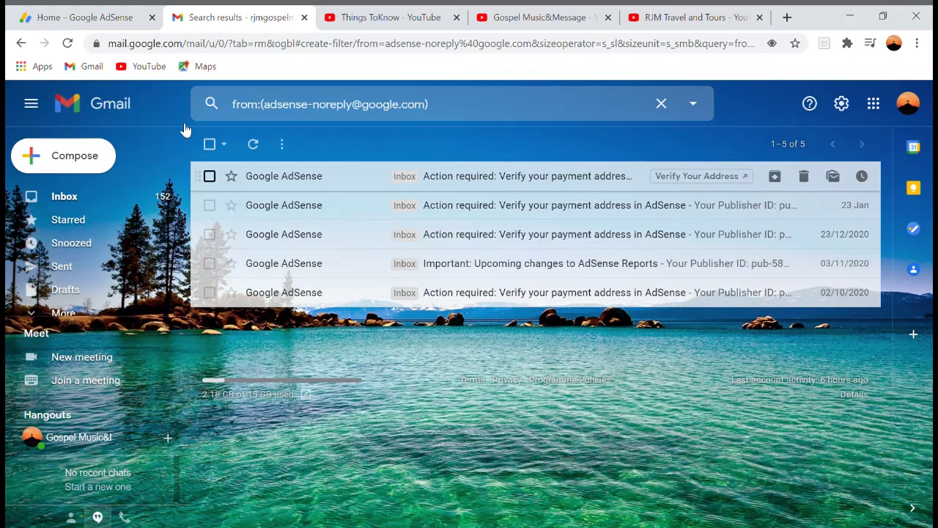
click(128, 13)
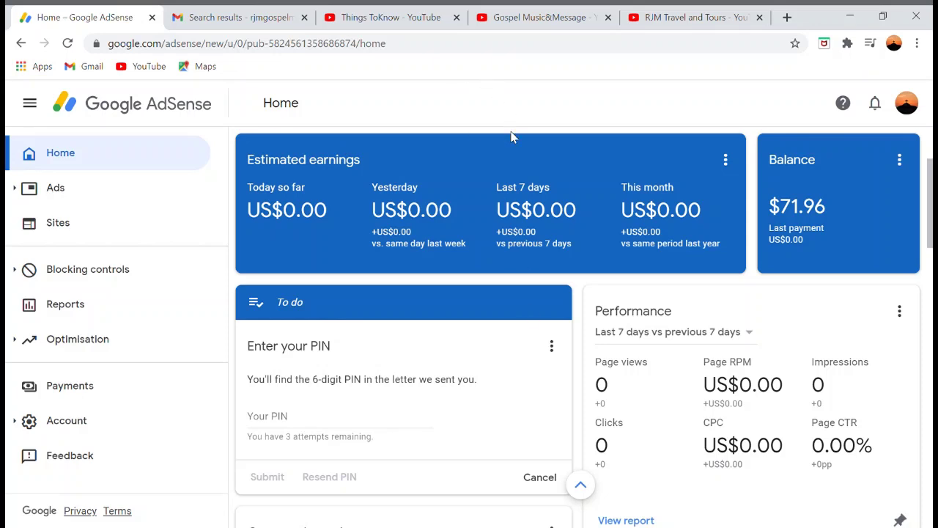
Choose Help from the Enter your PIN card's menu to reach the Address verification (PIN) overview
scroll(602, 299, down, 2)
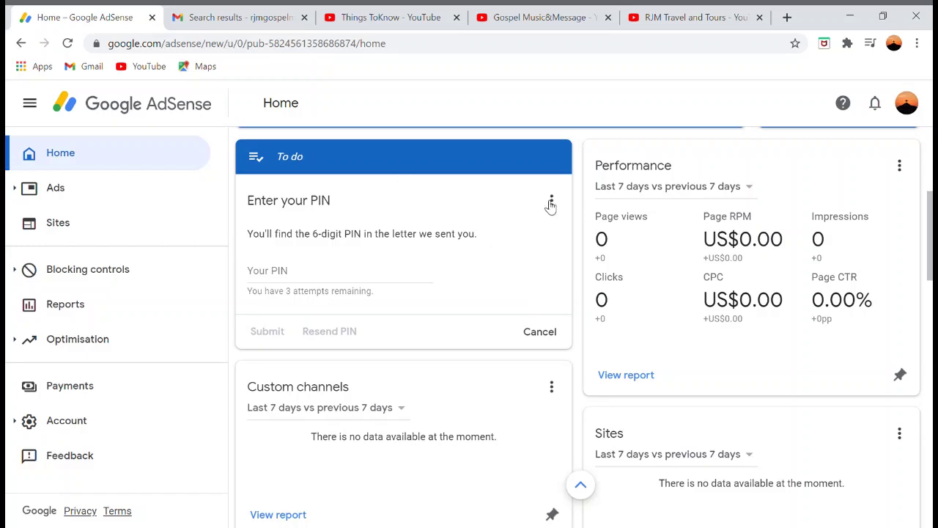
scroll(517, 241, up, 3)
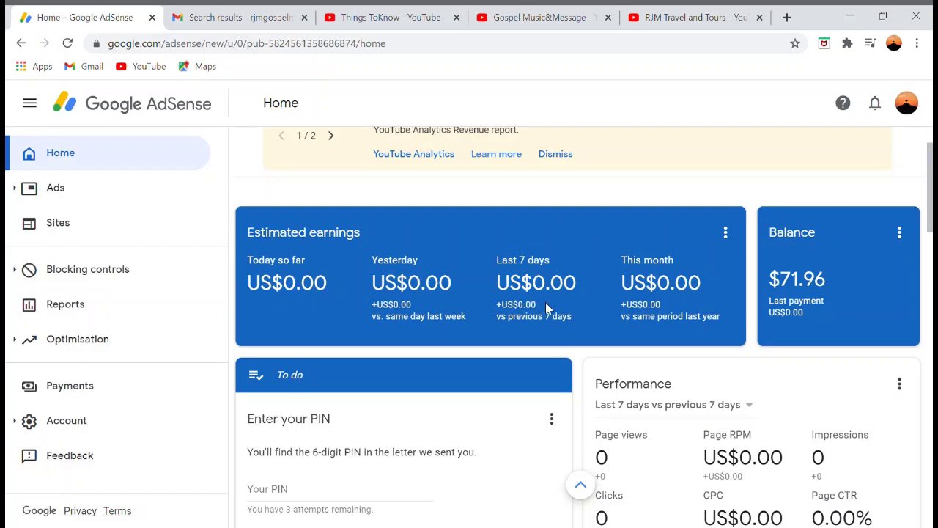
scroll(541, 292, down, 1)
scroll(459, 326, down, 2)
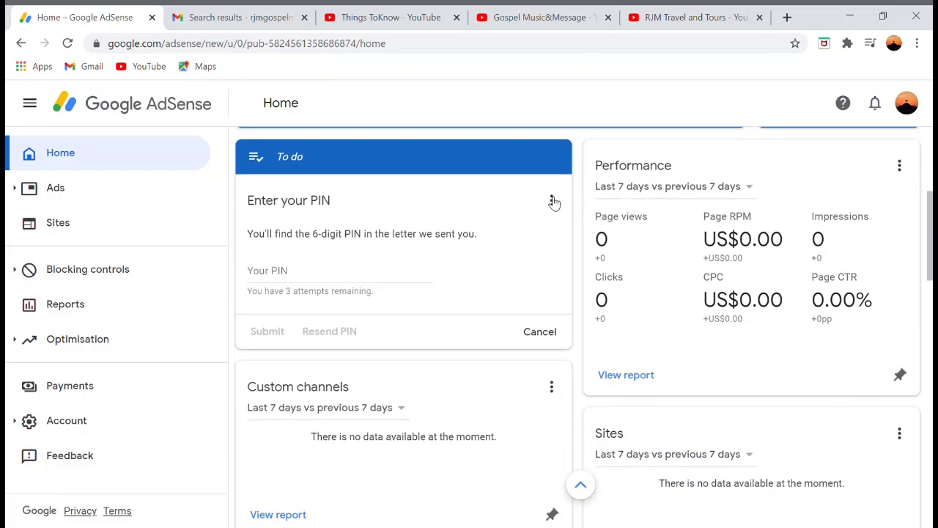
click(552, 202)
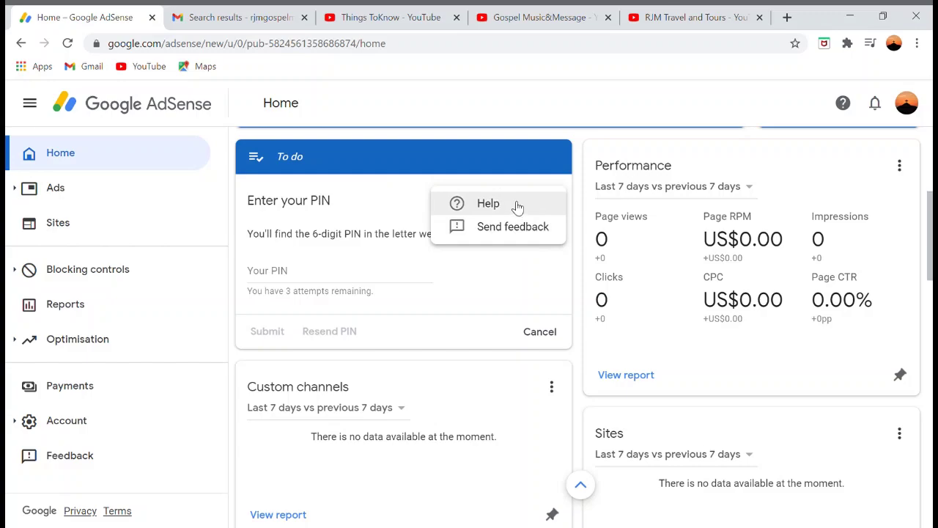
click(517, 206)
Skim the Address verification (PIN) overview and follow its link to the PIN troubleshooter
scroll(543, 213, down, 3)
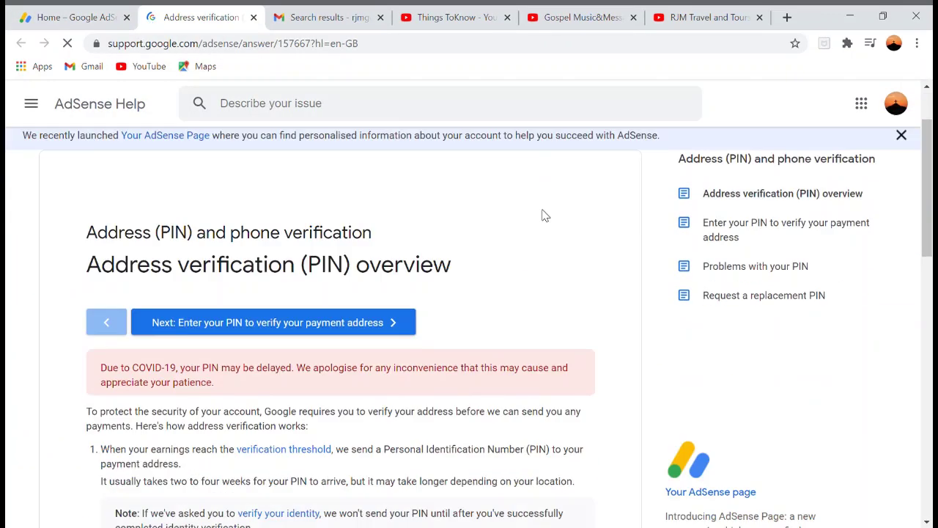
scroll(548, 213, down, 8)
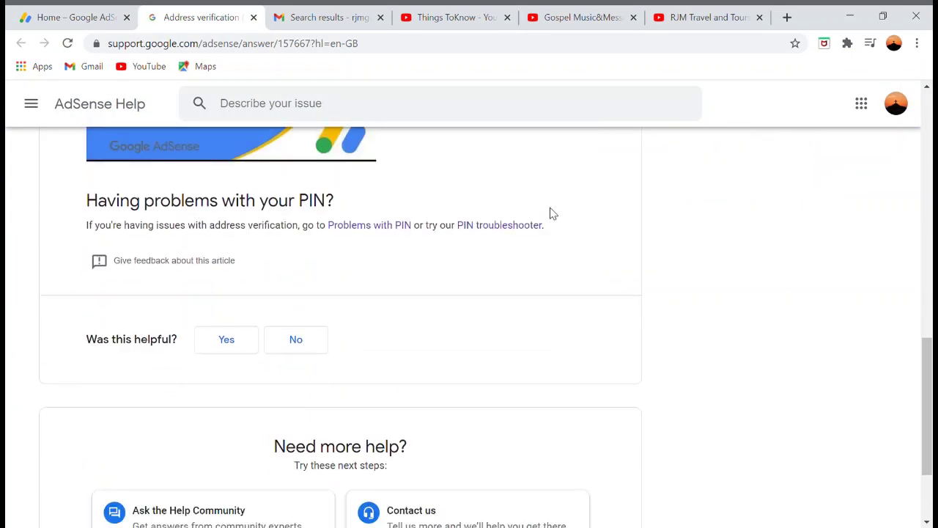
scroll(544, 220, up, 1)
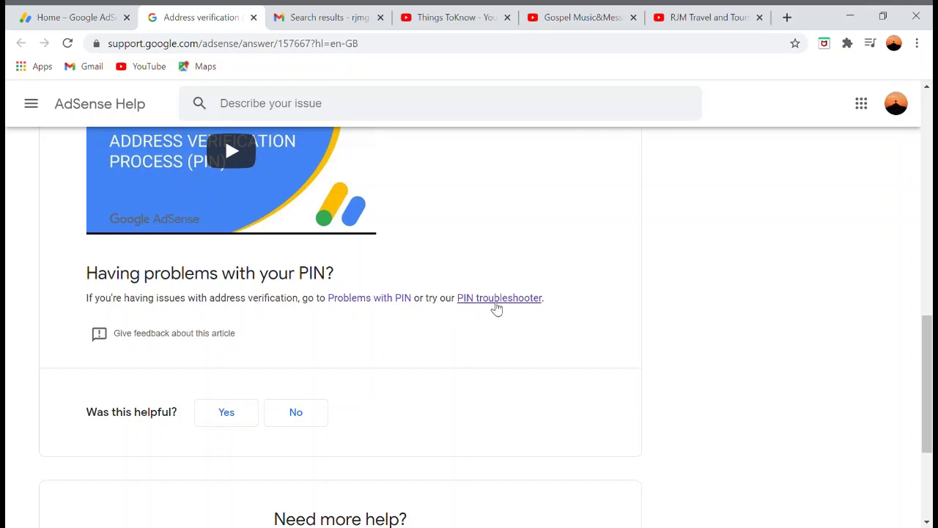
click(496, 307)
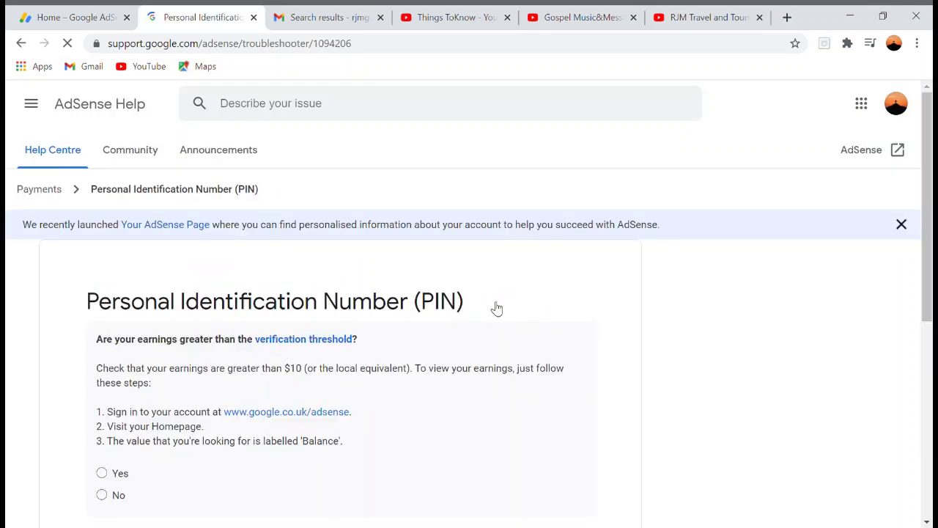
scroll(496, 308, down, 1)
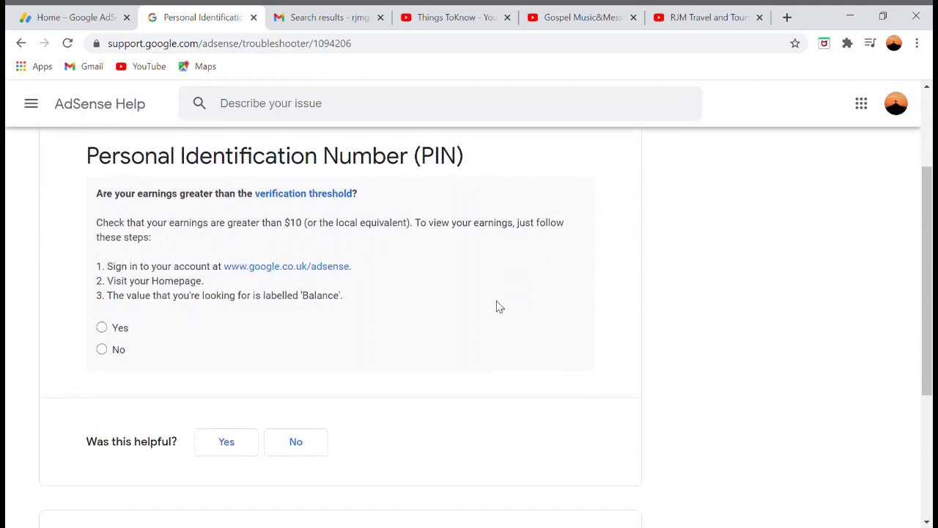
scroll(497, 307, up, 2)
scroll(506, 305, down, 1)
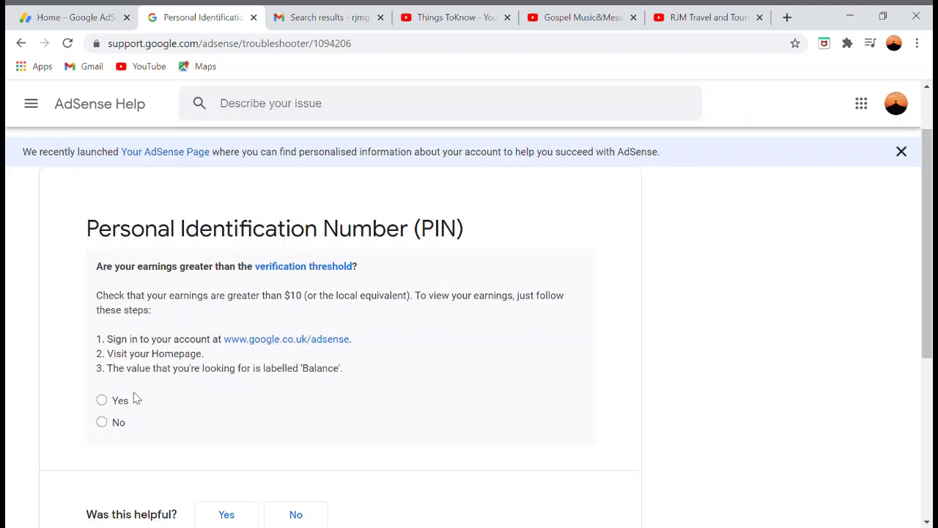
Answer Yes, No, Yes in the PIN troubleshooter, then switch to the Things ToKnow channel
click(102, 401)
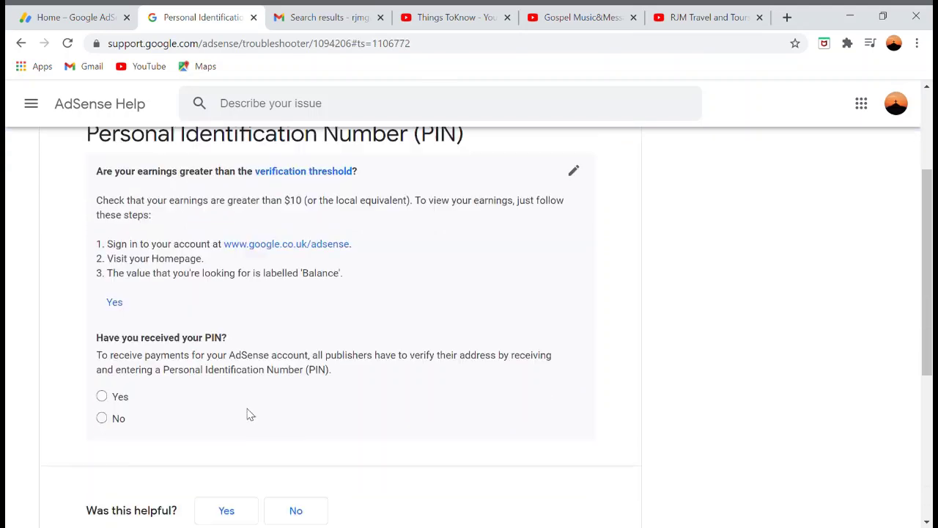
scroll(234, 373, up, 1)
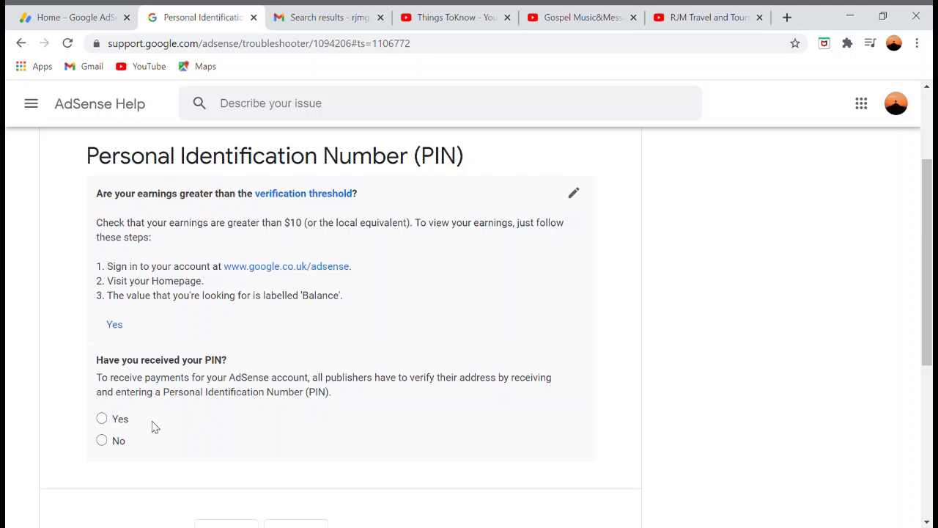
click(101, 440)
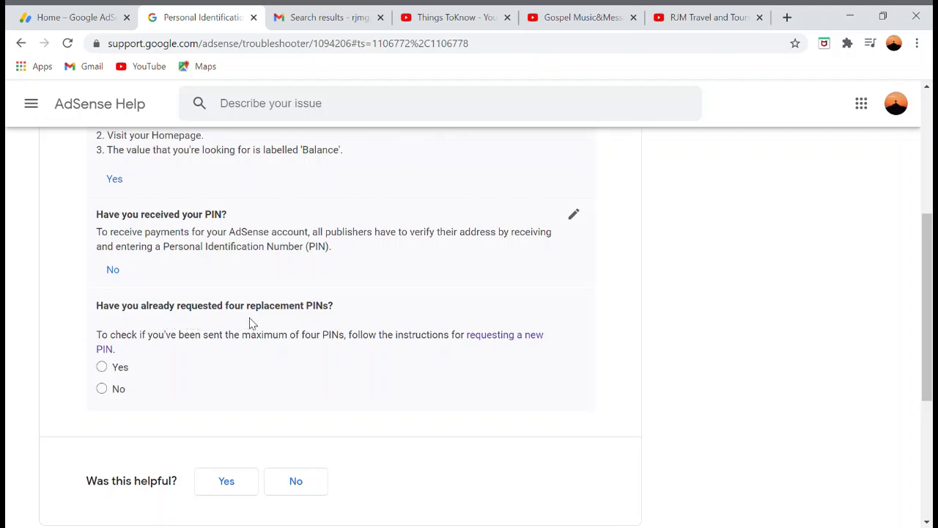
click(102, 367)
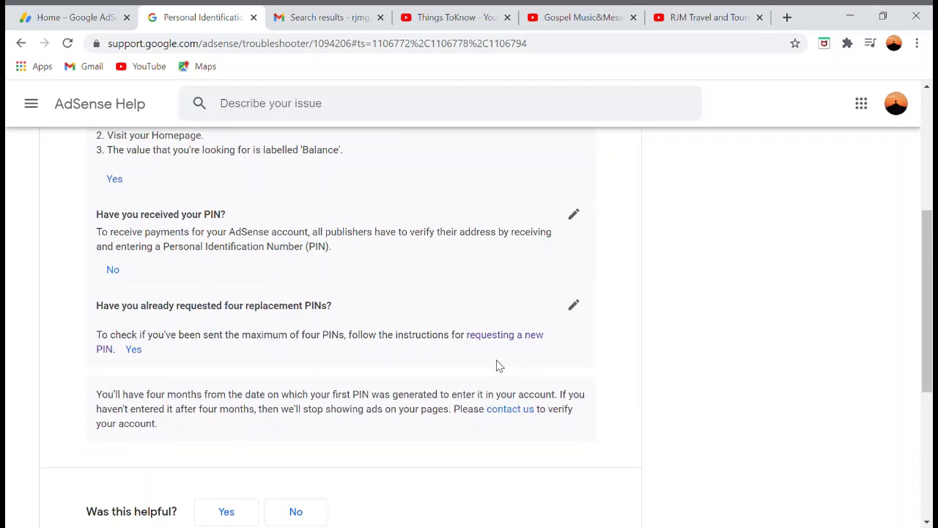
scroll(426, 374, down, 1)
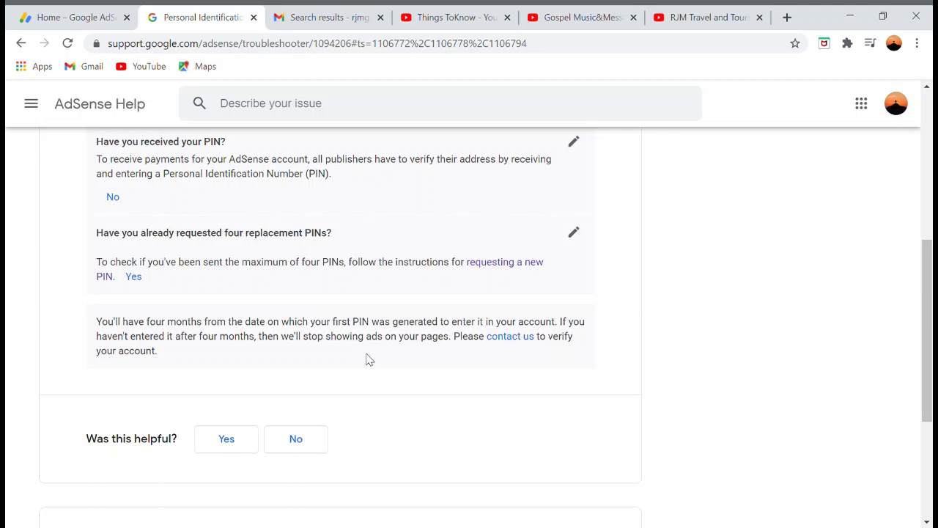
click(454, 13)
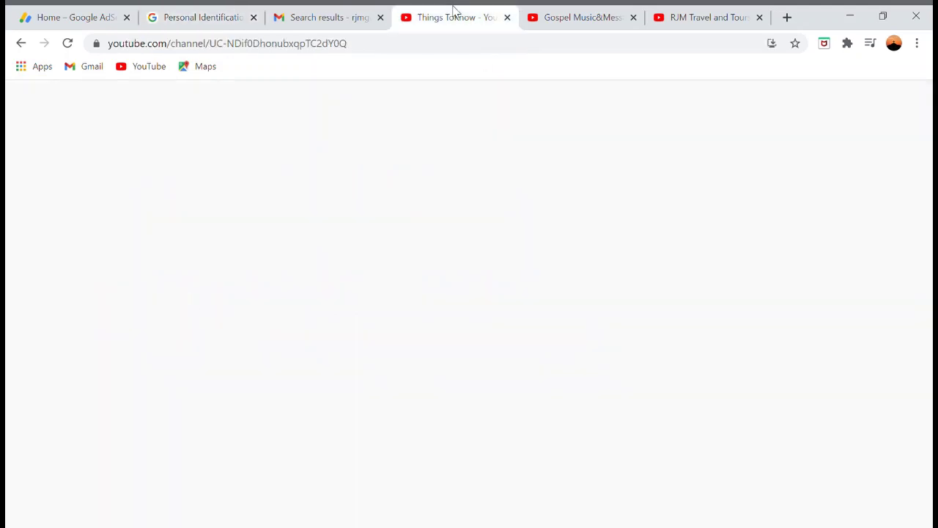
Play the HIGHER GROUND video from the Gospel Music&Message channel's uploads
click(562, 15)
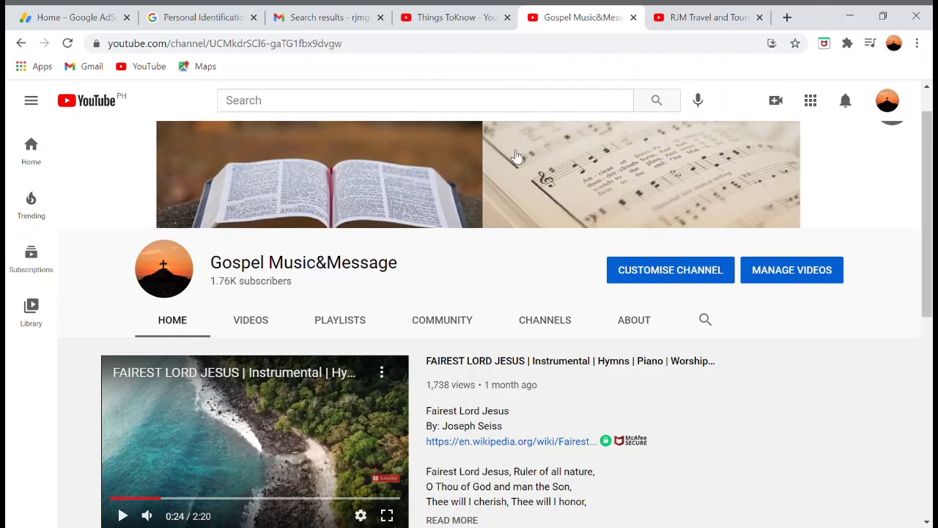
scroll(513, 157, down, 3)
scroll(768, 191, up, 3)
scroll(289, 400, down, 5)
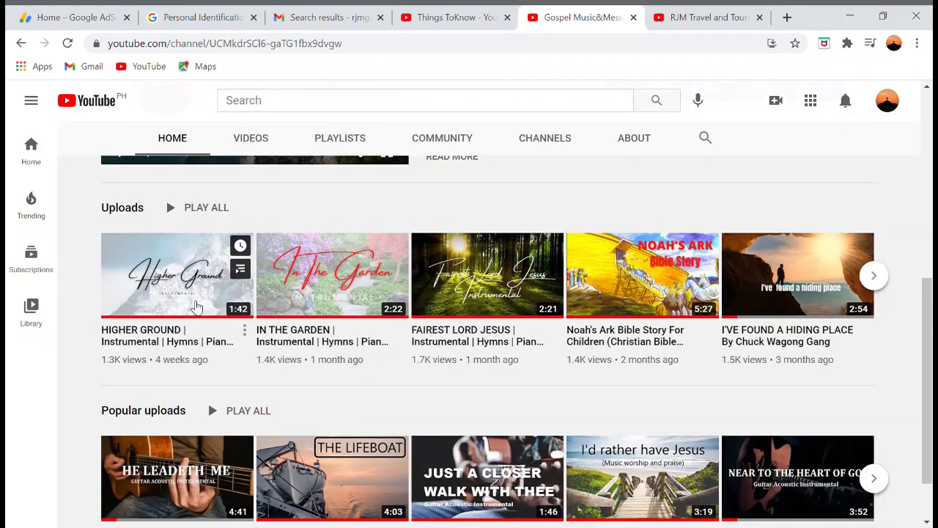
click(196, 303)
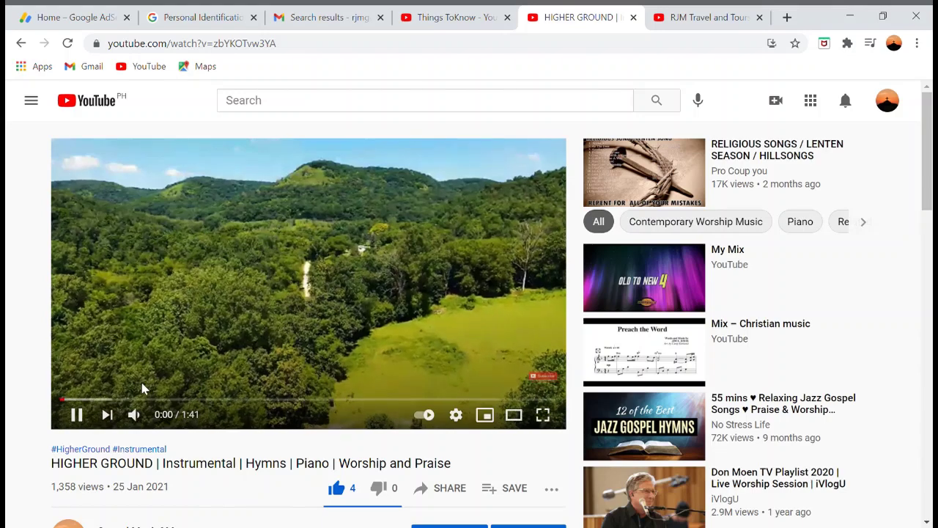
mouse_move(146, 416)
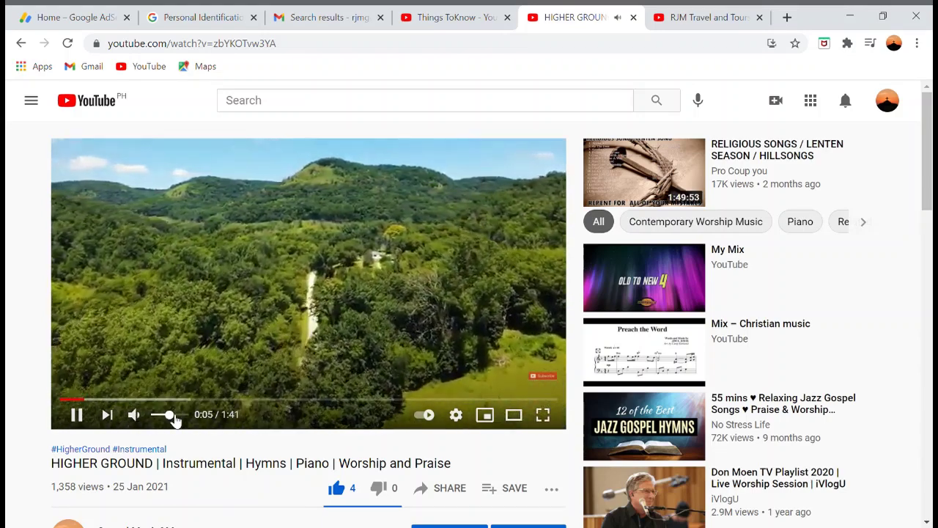
Watch the video briefly, then return to the AdSense Help PIN troubleshooter result
scroll(325, 369, down, 2)
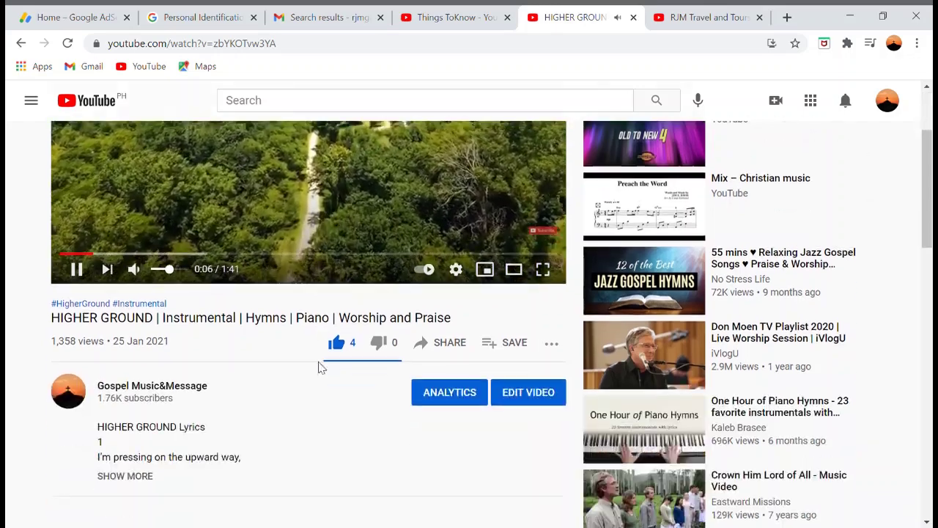
scroll(327, 368, up, 2)
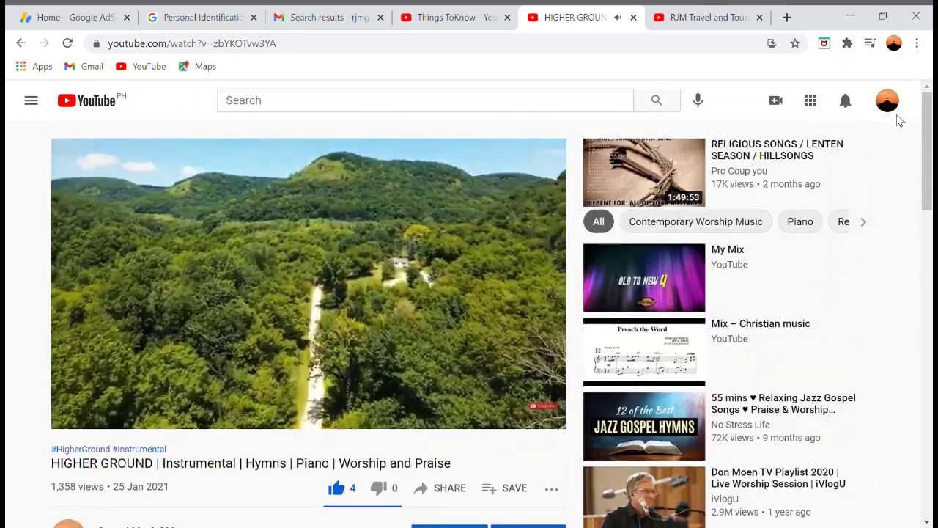
scroll(361, 296, down, 1)
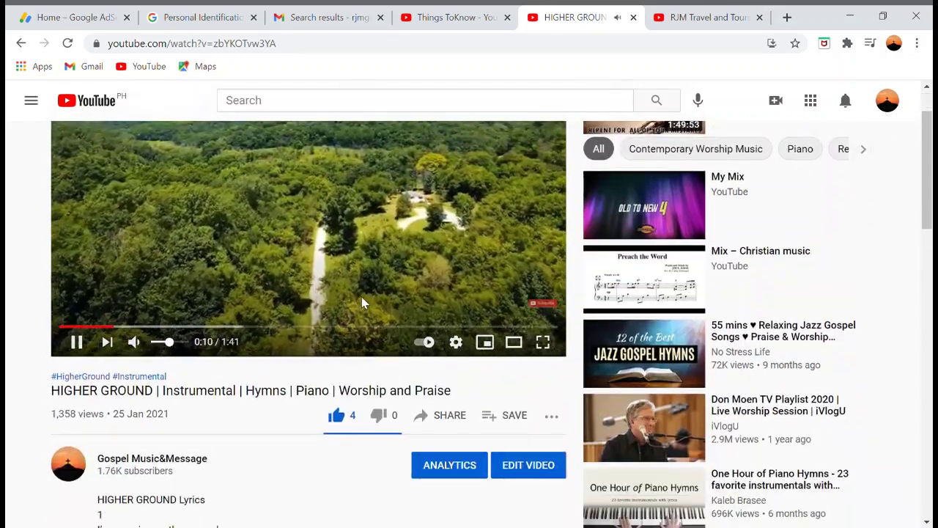
scroll(364, 303, up, 1)
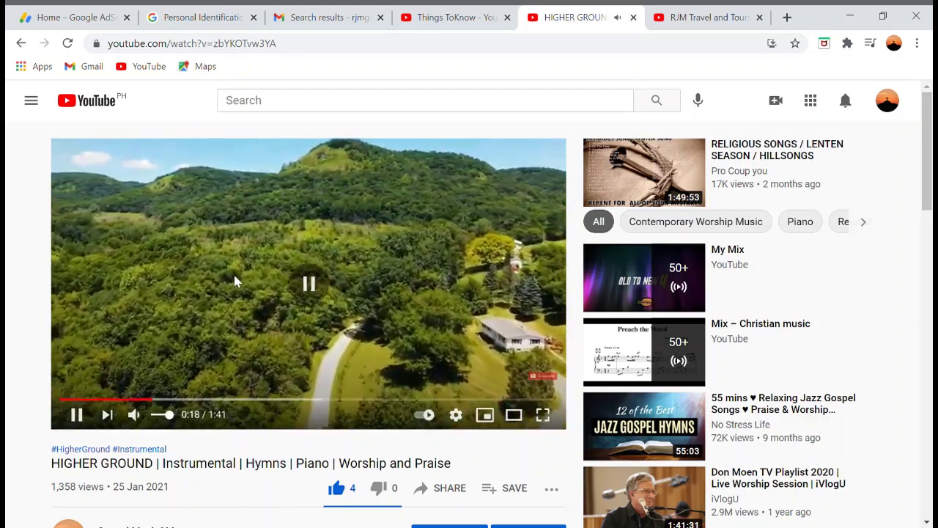
click(326, 16)
click(214, 11)
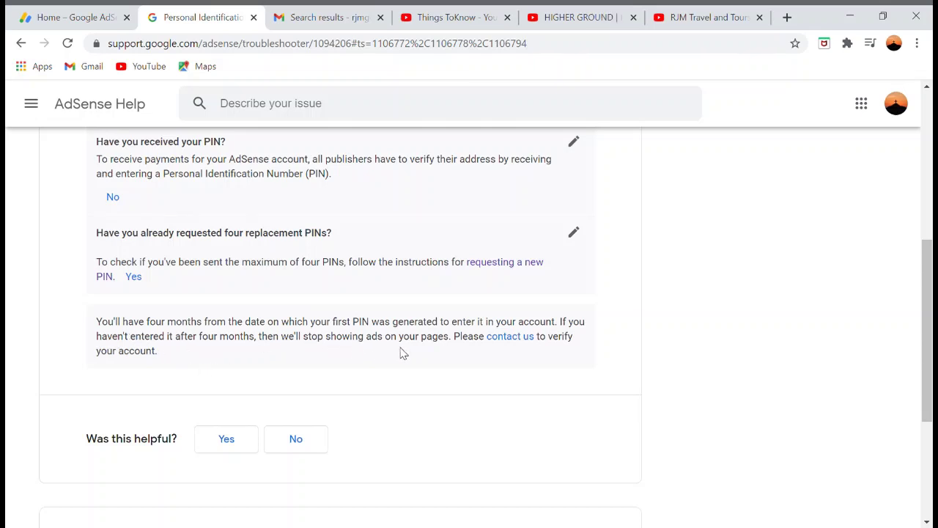
Open the PIN verification contact form, scroll through it, then return to the AdSense home tab
click(510, 337)
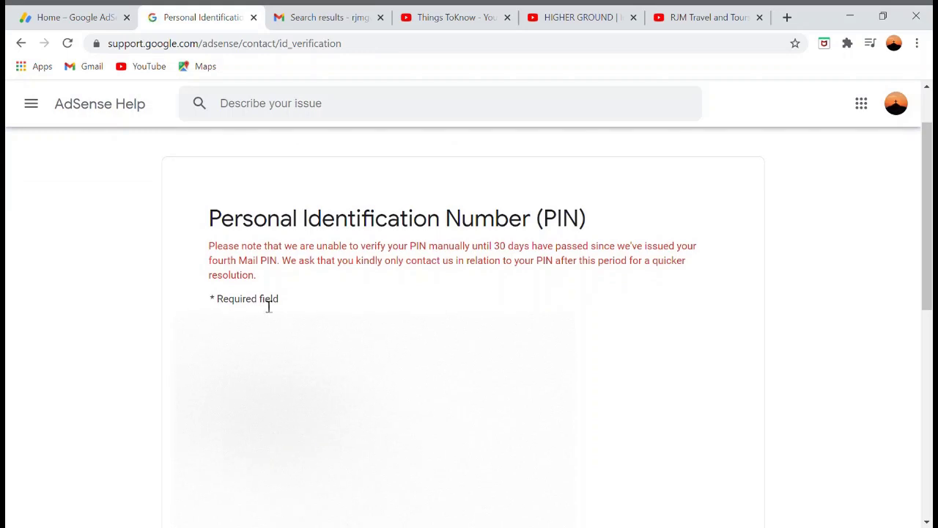
scroll(268, 303, down, 2)
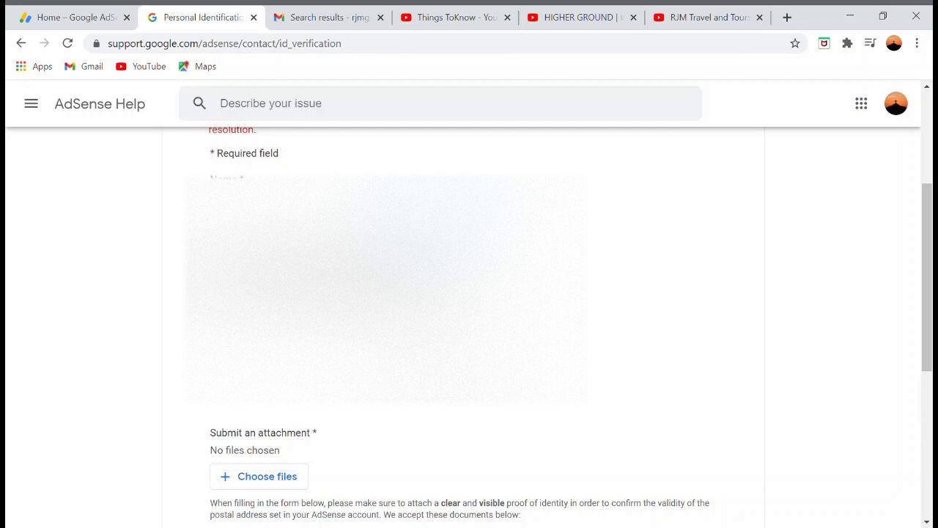
scroll(537, 353, down, 1)
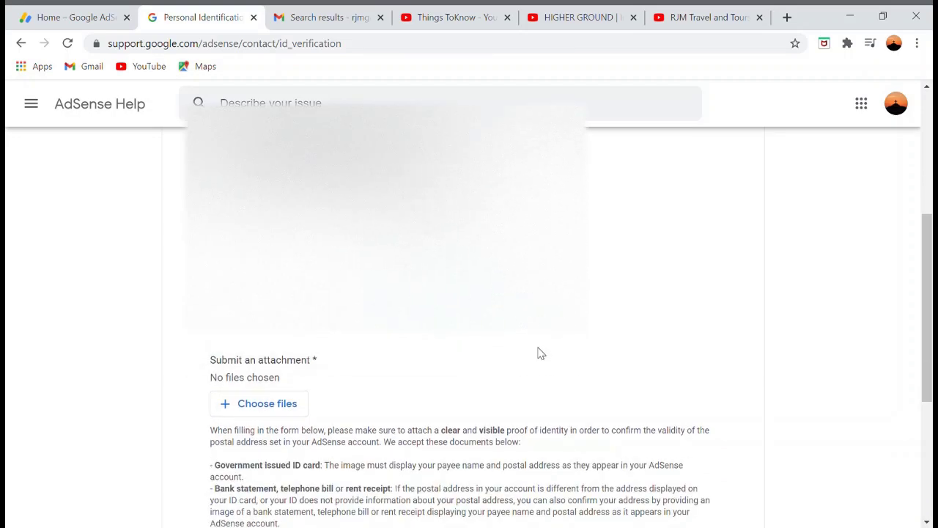
click(73, 17)
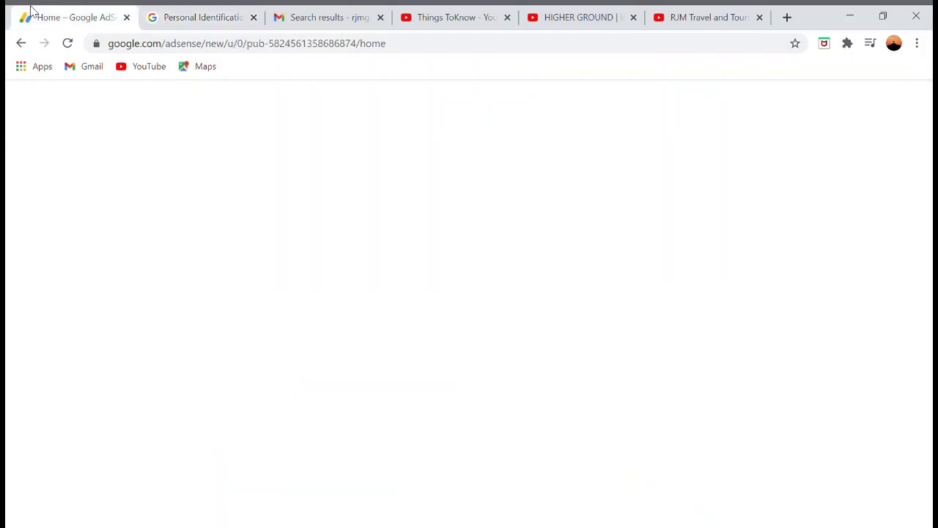
Open AdSense Account information and select the Publisher ID value to copy it
scroll(452, 159, down, 1)
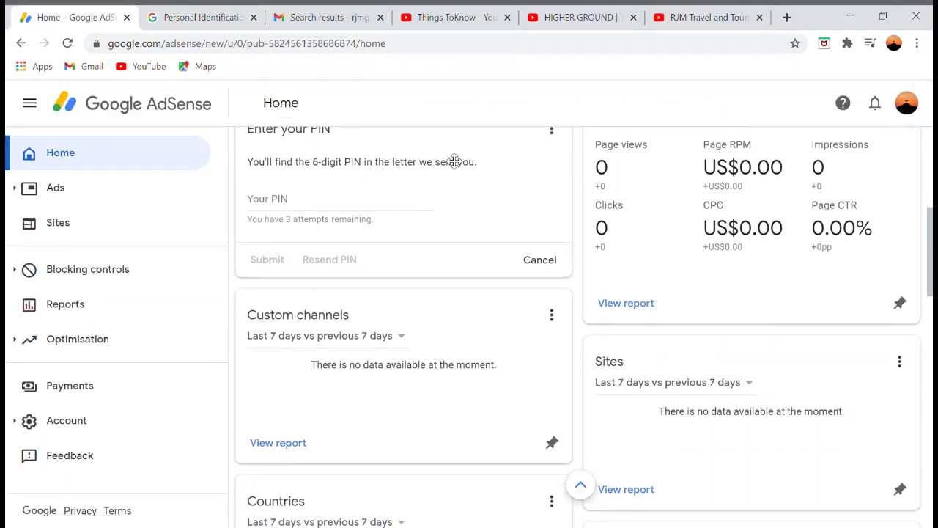
click(67, 421)
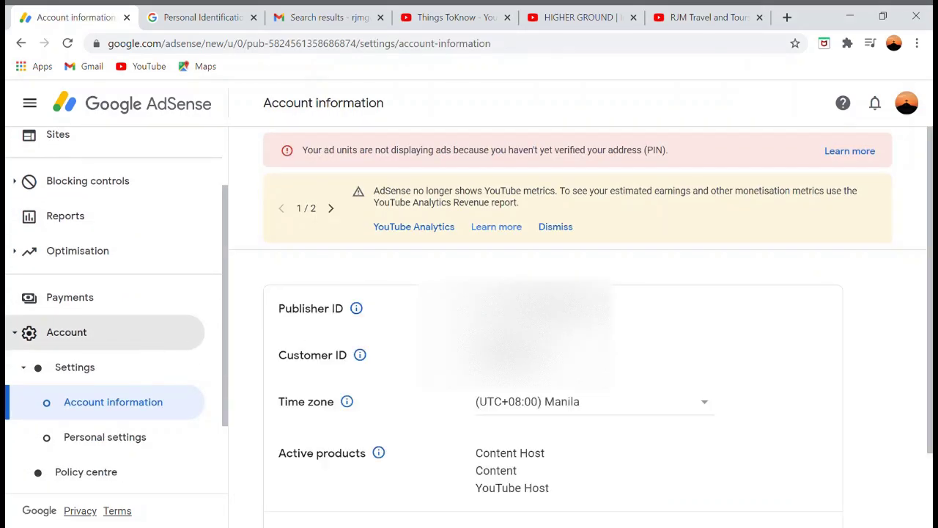
drag(622, 314, 470, 305)
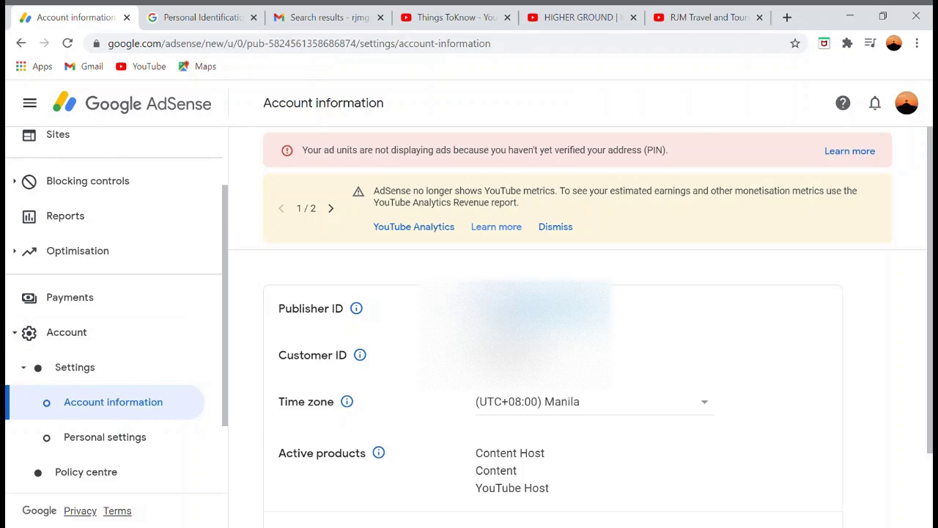
click(579, 16)
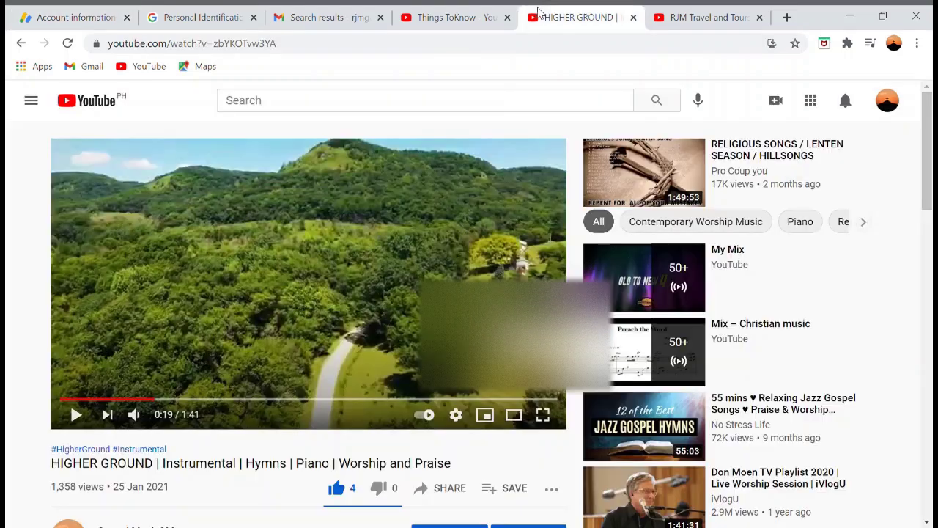
click(328, 17)
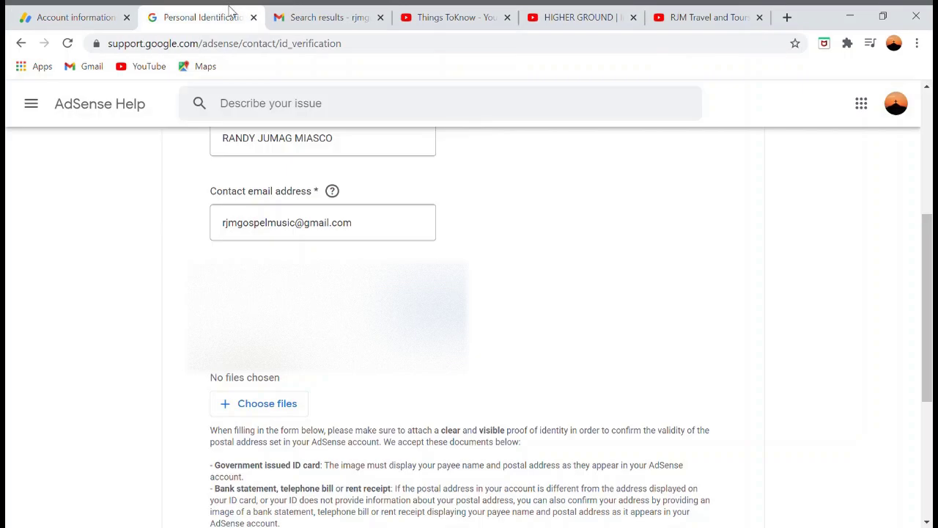
Go back to the ID verification form and choose a proof-of-identity file to attach
click(231, 13)
scroll(469, 311, down, 2)
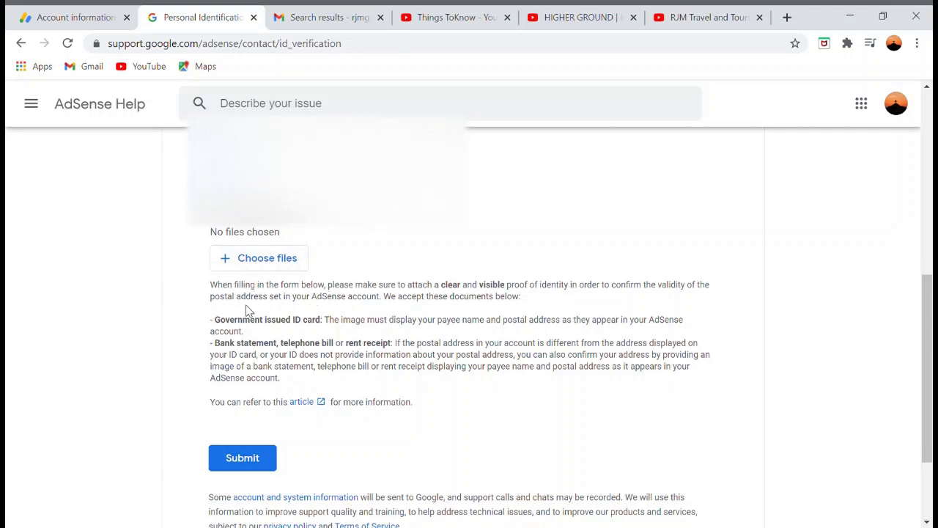
click(261, 264)
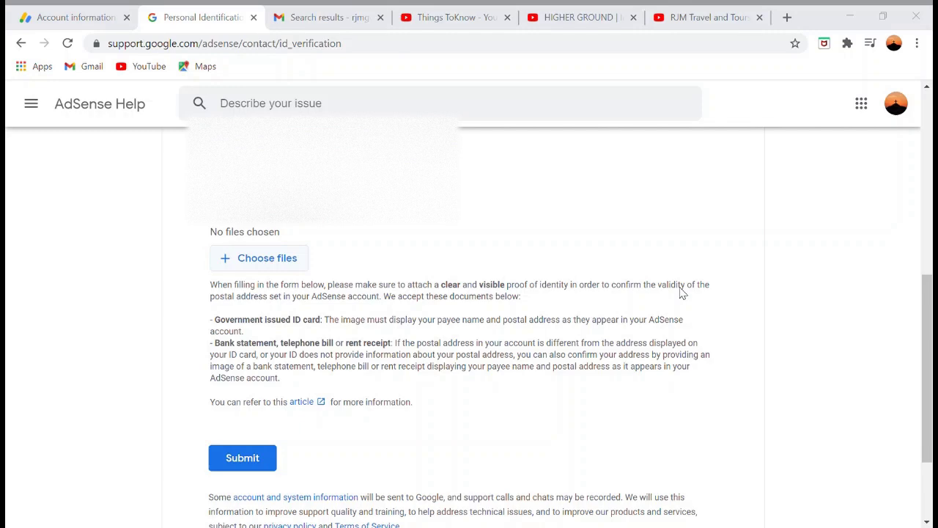
Attach the 178 kB HSBC Mastercard image as identity proof and try submitting the form
key(Return)
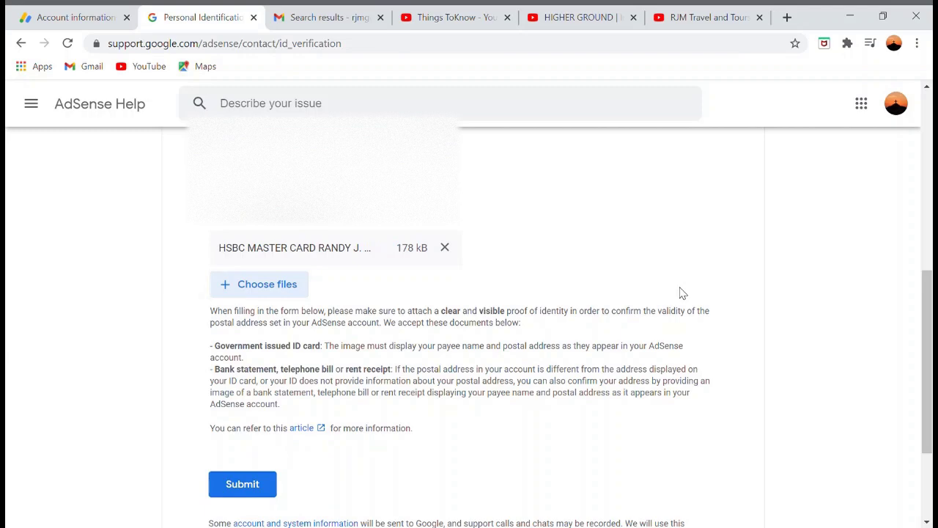
scroll(680, 293, down, 1)
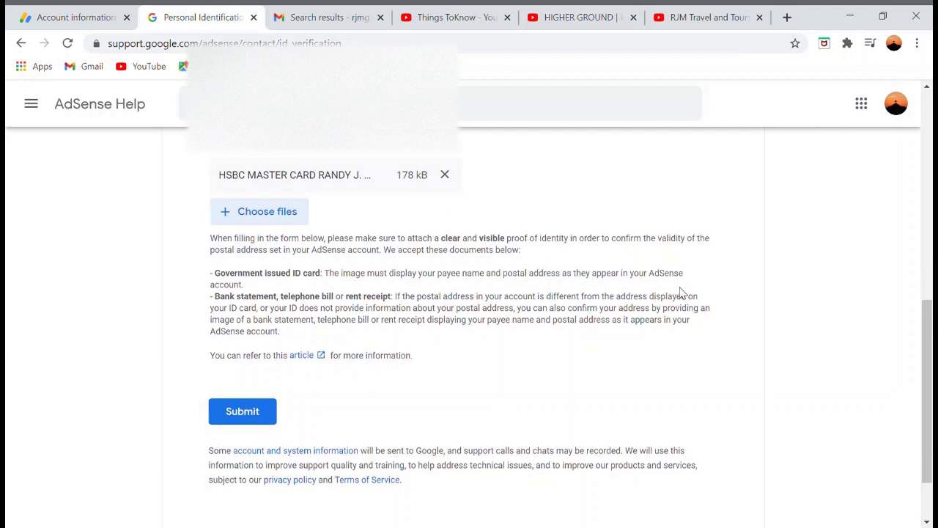
click(236, 412)
scroll(472, 425, down, 3)
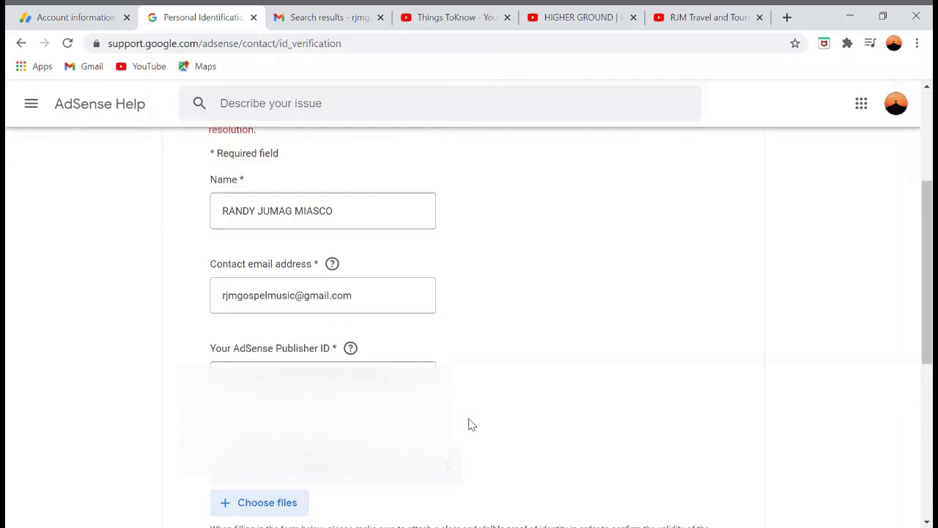
scroll(473, 425, down, 5)
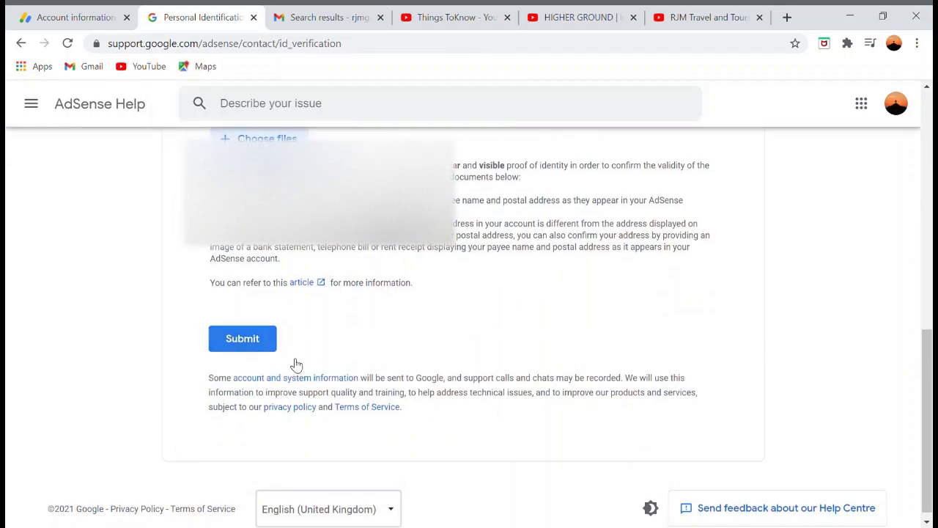
Replace the rejected Publisher ID with the account's correct pub- ID from AdSense
click(238, 339)
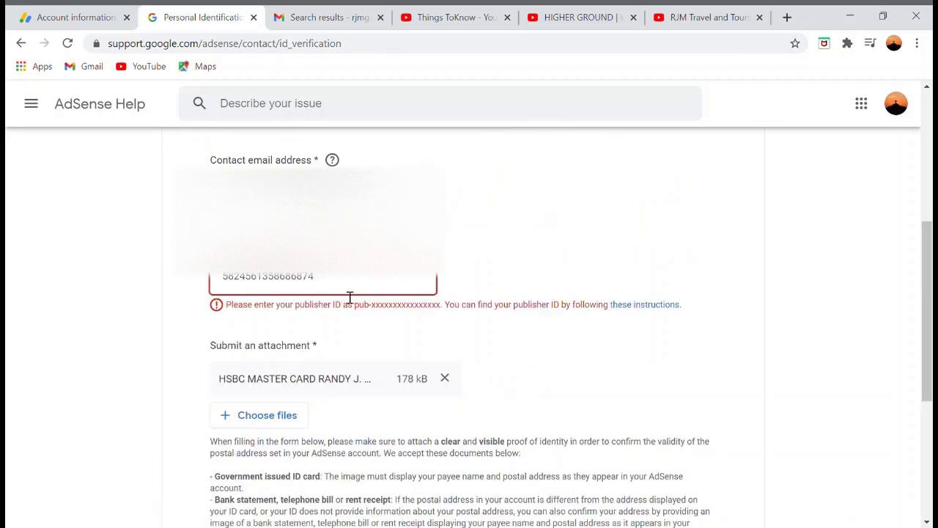
click(37, 15)
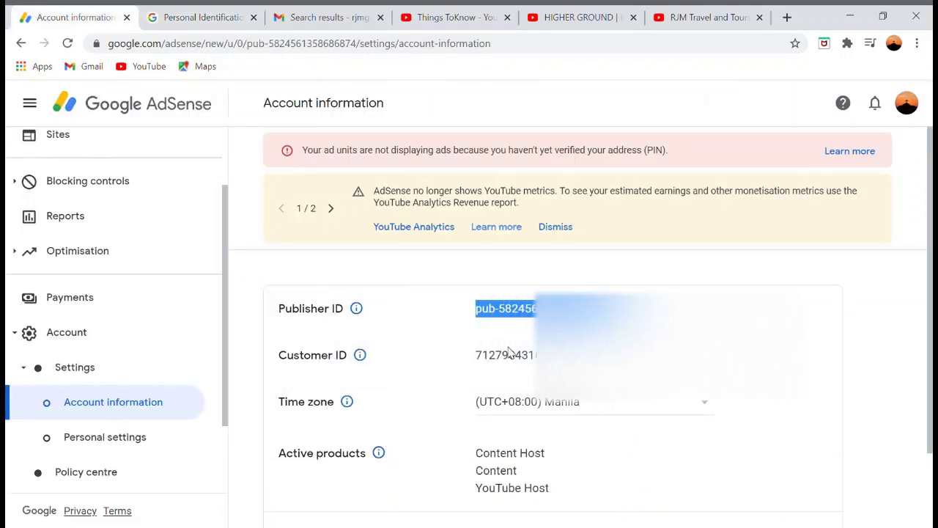
click(322, 17)
click(217, 15)
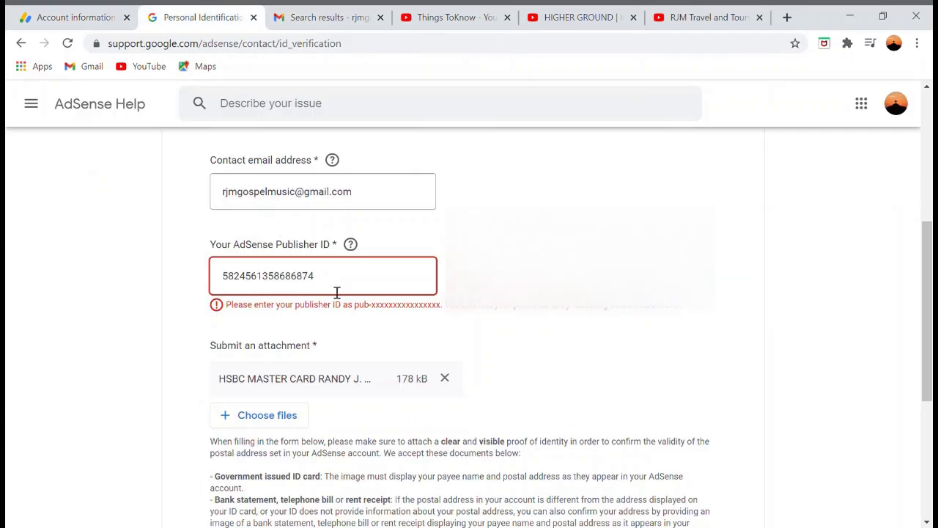
drag(337, 293, 201, 285)
key(ctrl+v)
Send the verification form with the corrected Publisher ID and card attachment to AdSense Support
scroll(283, 399, down, 3)
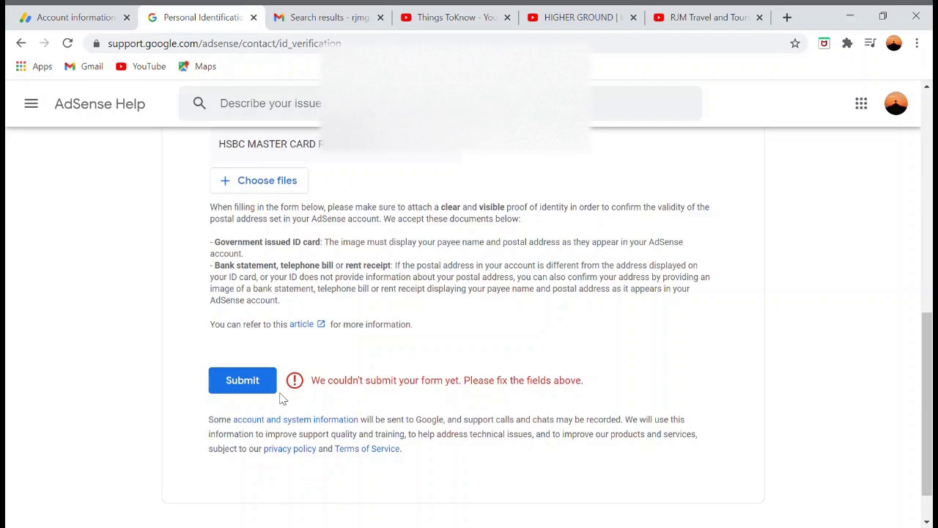
click(241, 380)
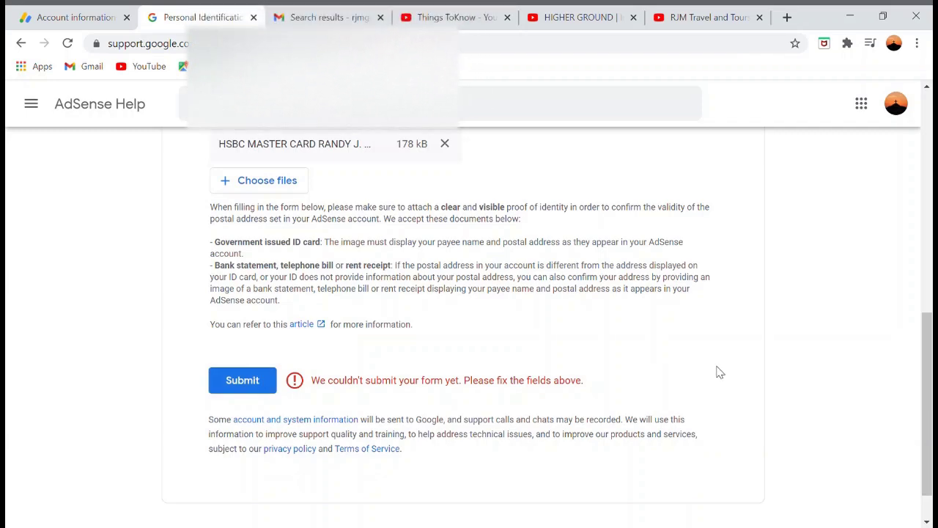
scroll(722, 372, up, 1)
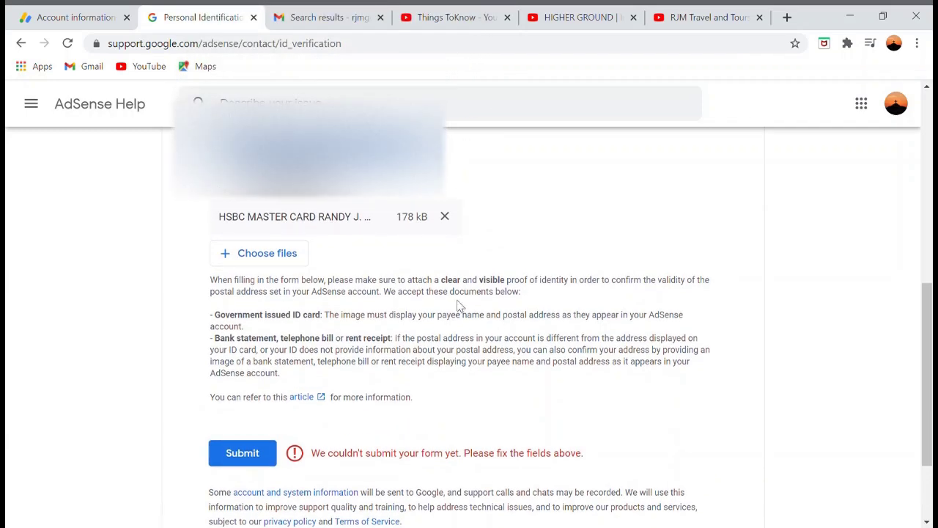
scroll(272, 325, up, 1)
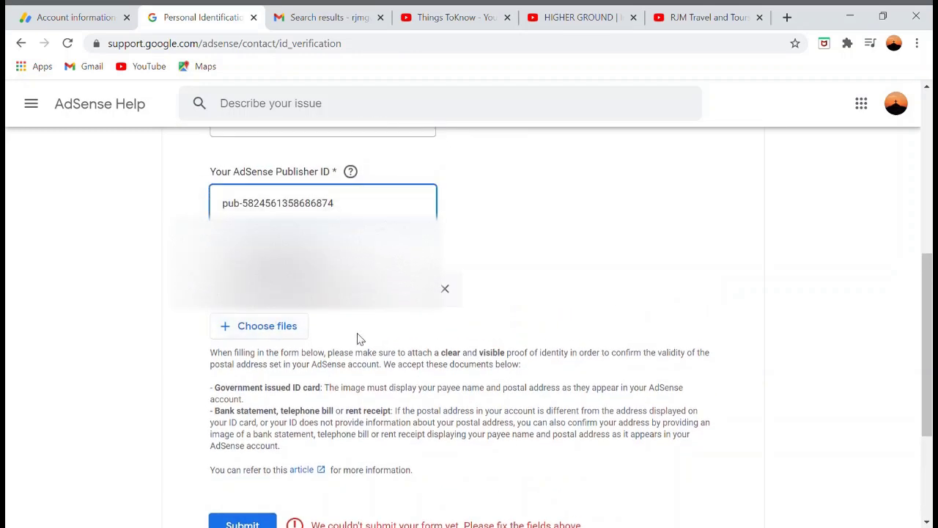
scroll(359, 339, down, 1)
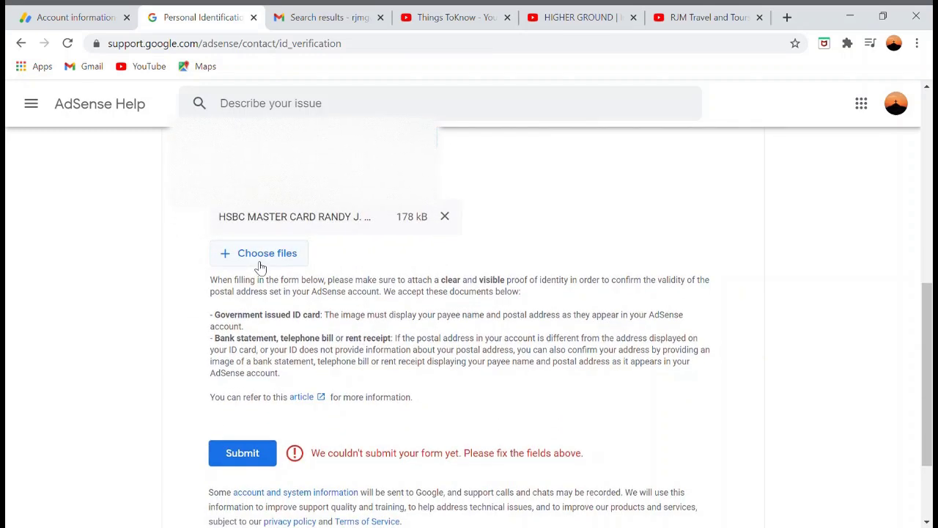
scroll(468, 294, up, 4)
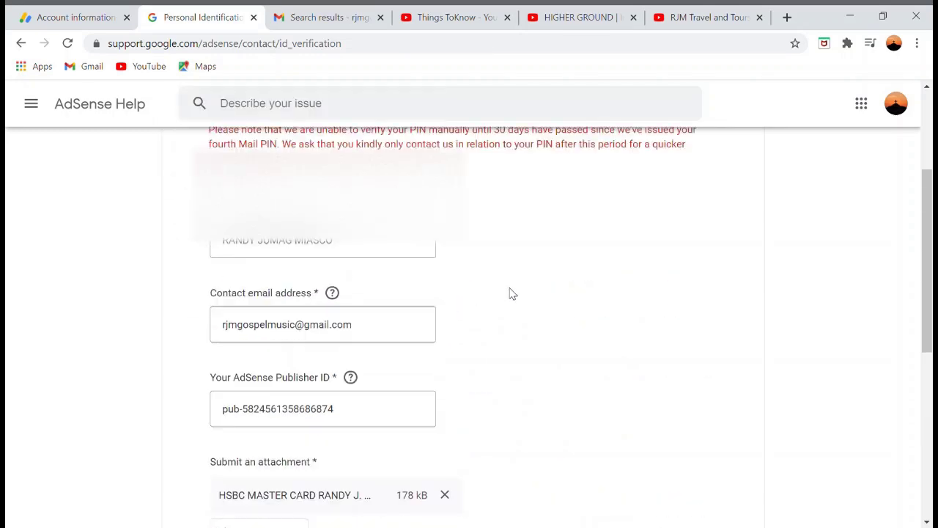
scroll(511, 293, up, 2)
scroll(378, 344, down, 8)
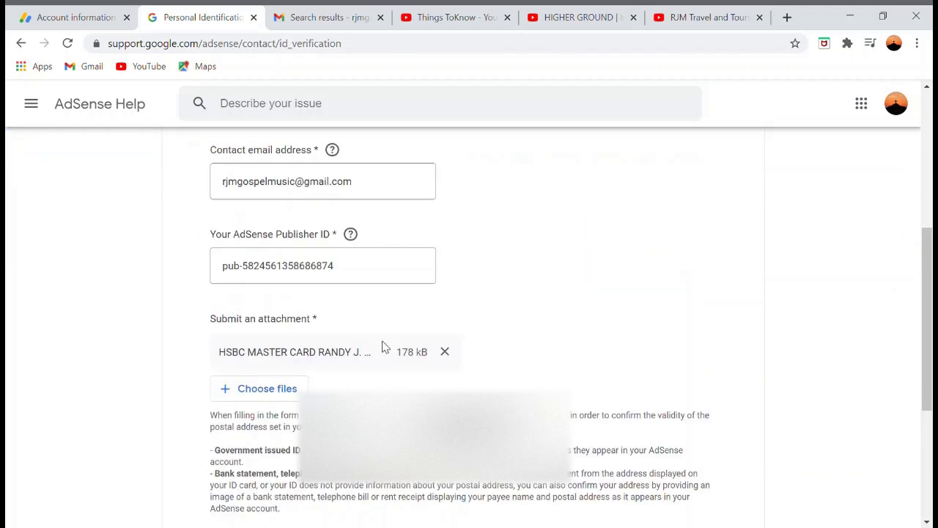
click(242, 329)
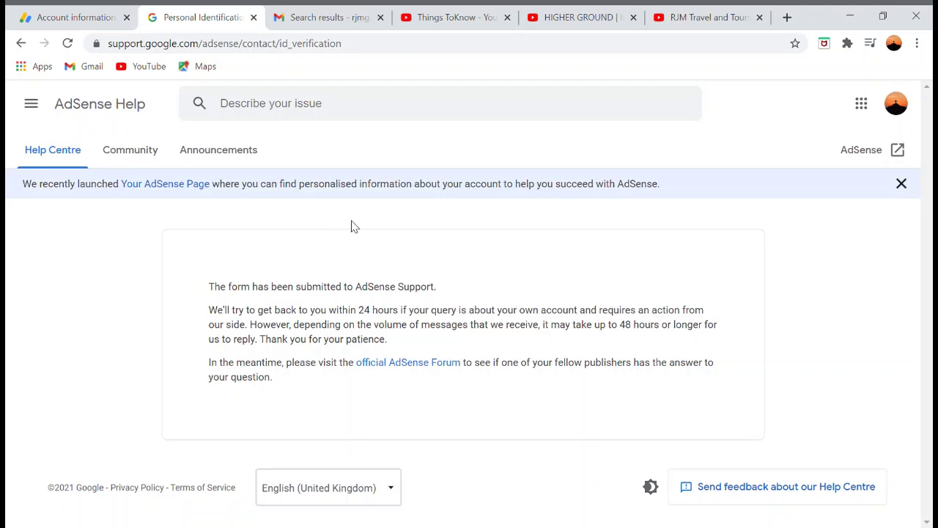
After the submission confirmation appears, go back to the AdSense Account information tab
click(80, 12)
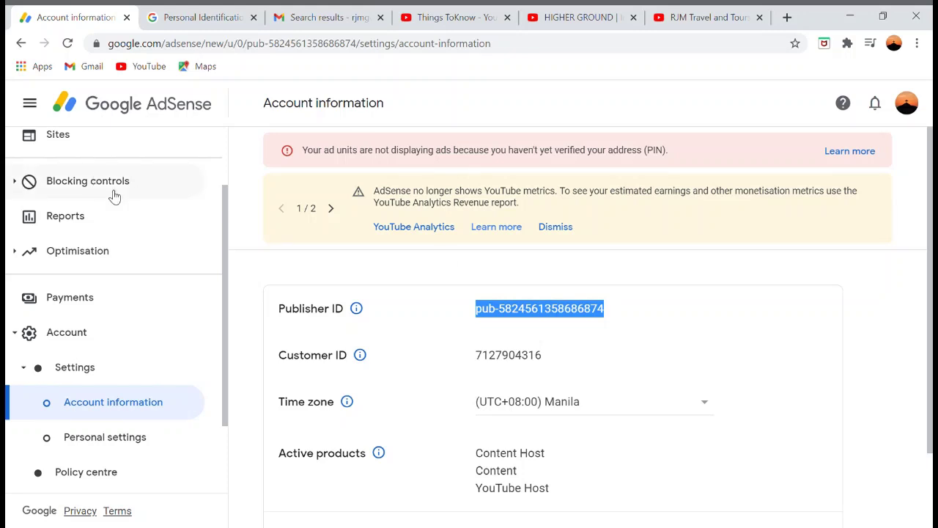
From AdSense Home, use the Balance card's View payments option to reach the US$71.96 Payments page
scroll(114, 196, up, 3)
click(103, 162)
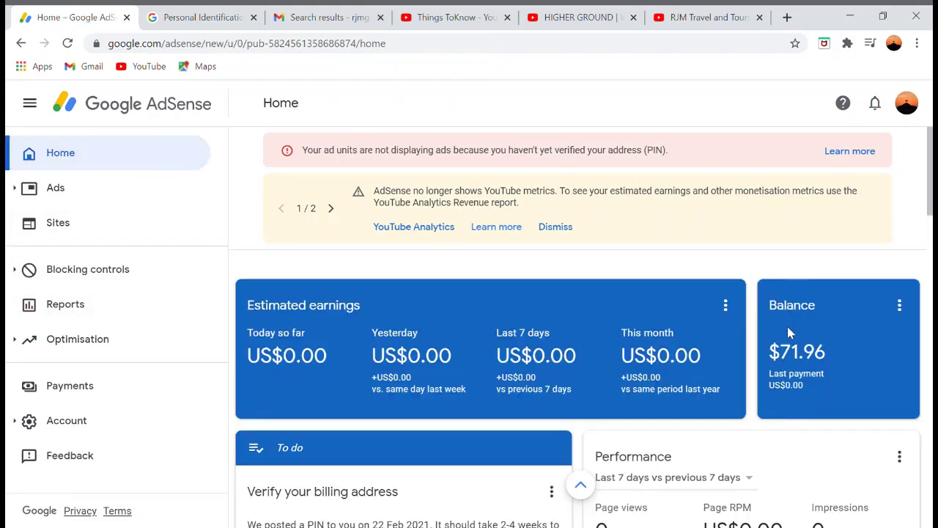
scroll(815, 344, down, 1)
scroll(816, 346, up, 1)
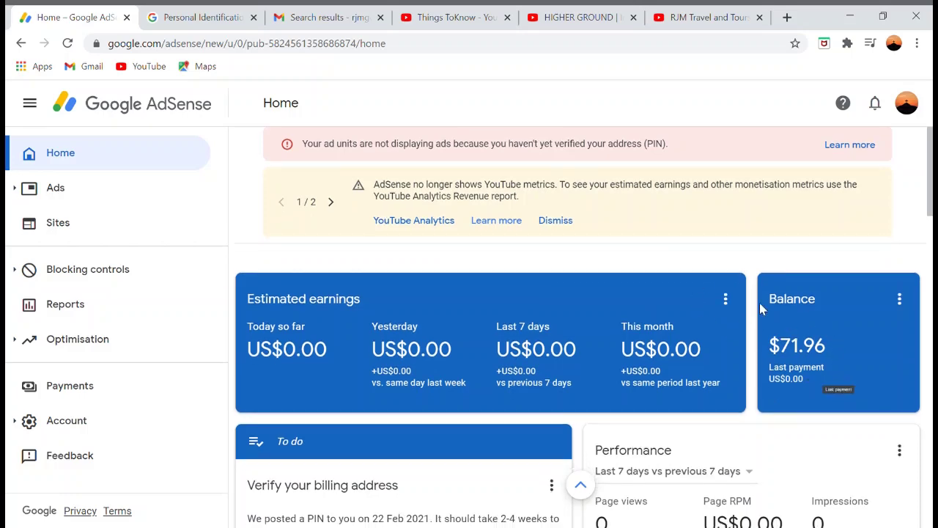
scroll(760, 304, down, 2)
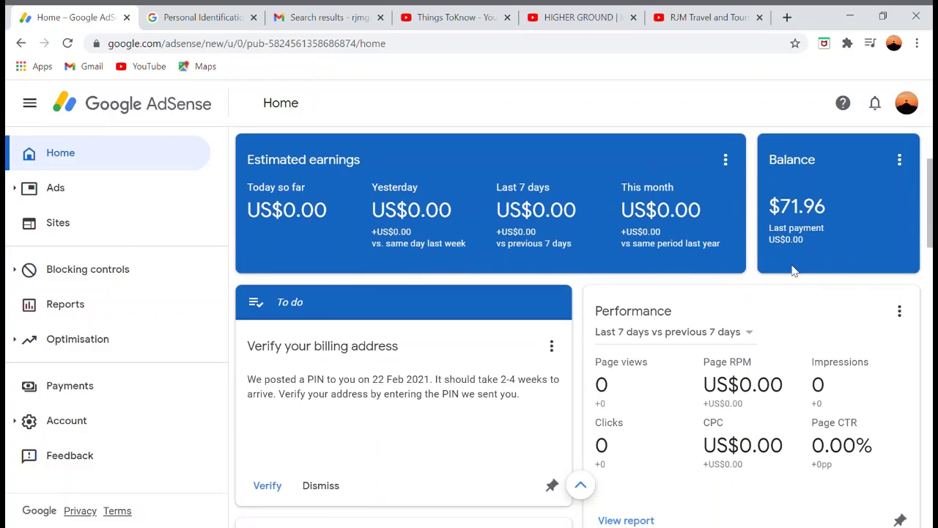
scroll(795, 272, down, 3)
scroll(795, 288, down, 2)
scroll(880, 283, up, 7)
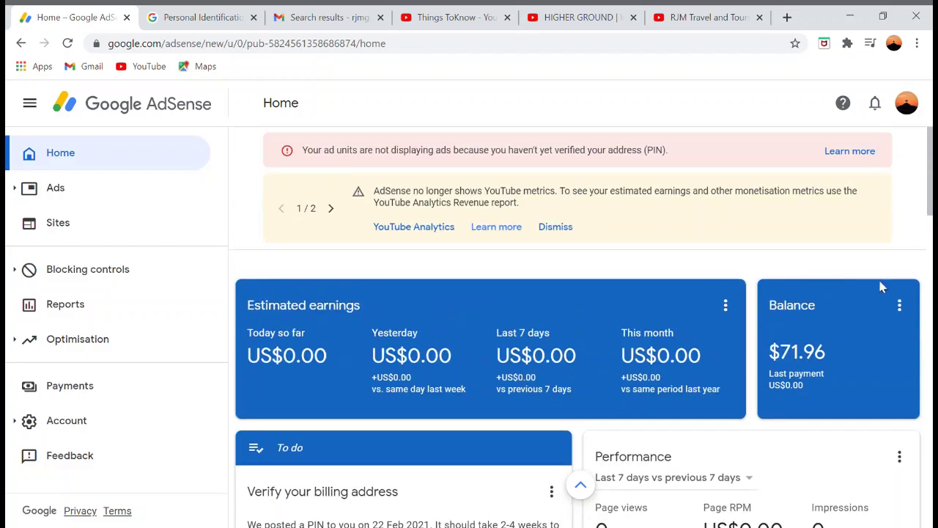
click(908, 305)
click(879, 311)
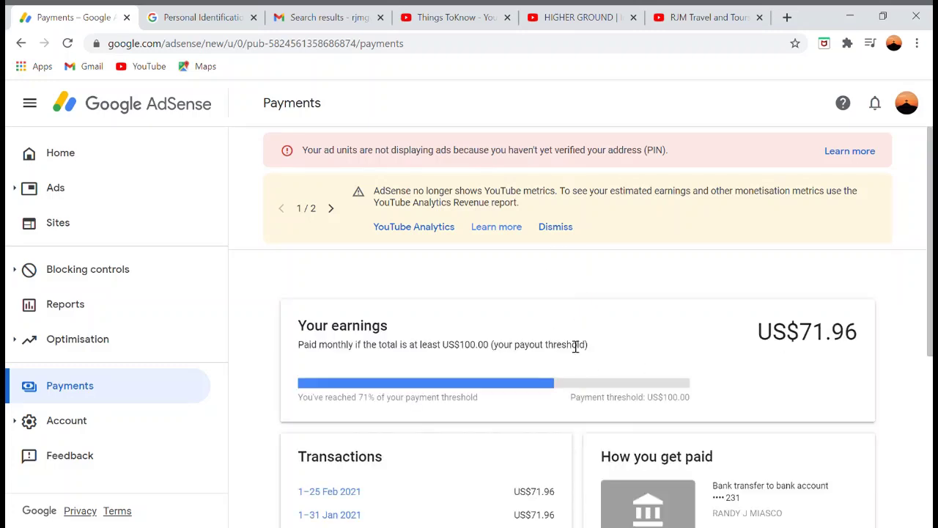
scroll(820, 366, down, 2)
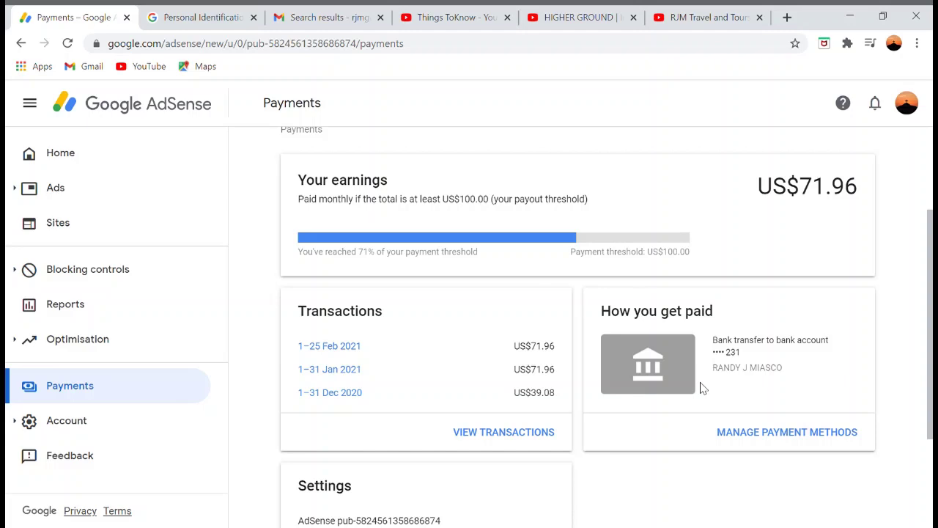
scroll(789, 367, up, 1)
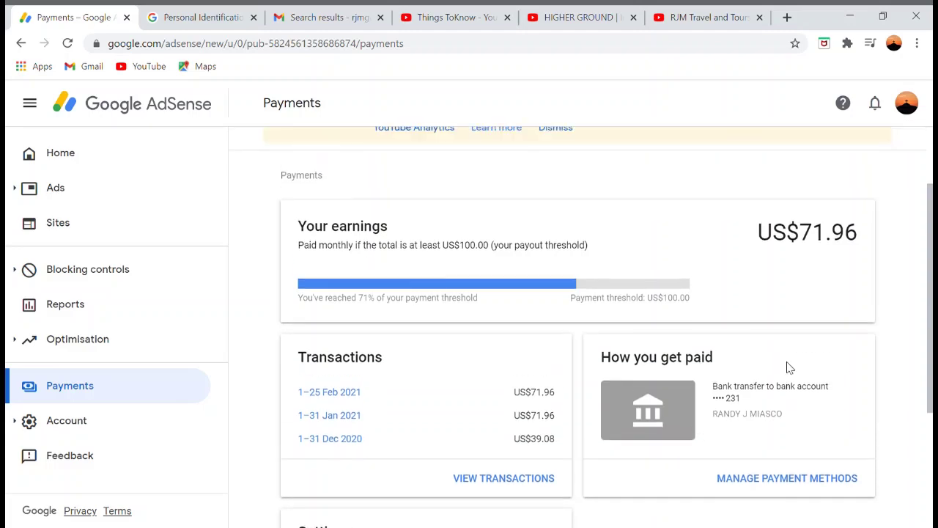
scroll(790, 366, down, 1)
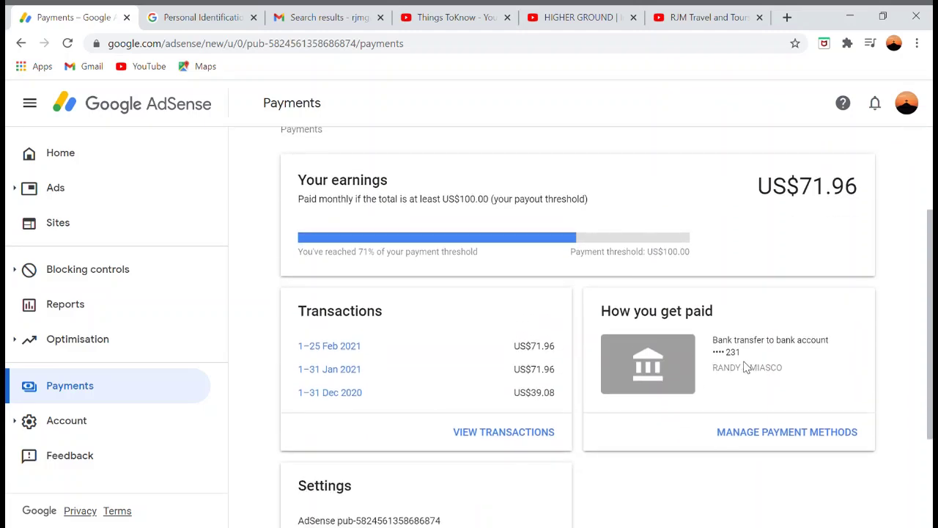
scroll(811, 356, down, 1)
scroll(815, 355, up, 1)
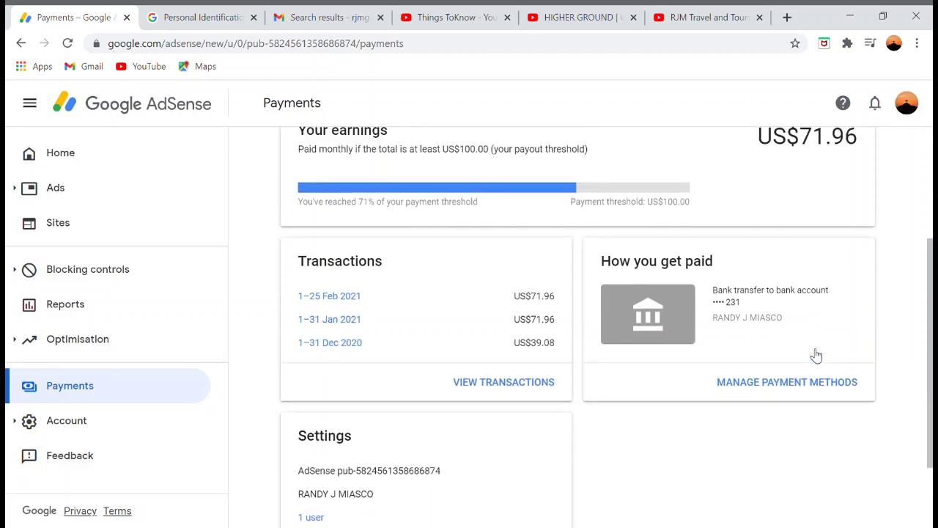
scroll(816, 356, up, 1)
scroll(812, 358, up, 2)
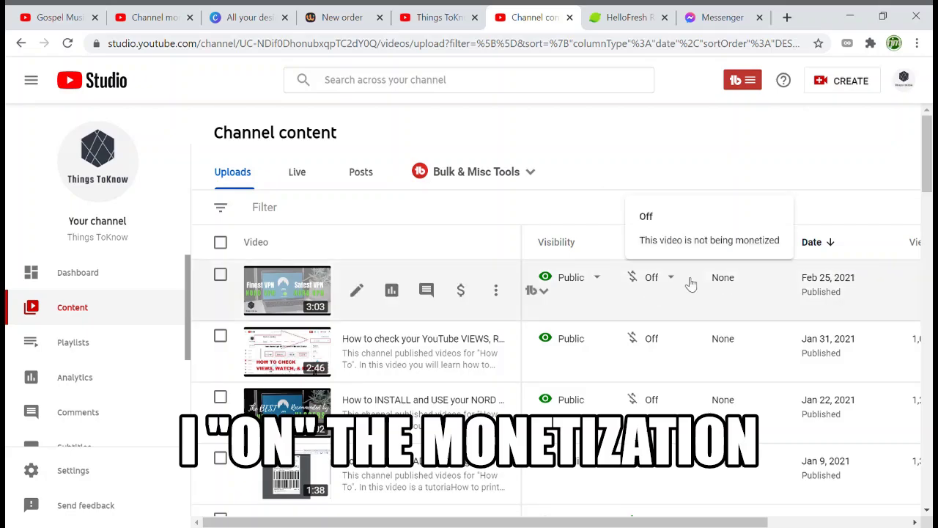
Set monetization to On and save it for each of three recent uploads
click(670, 277)
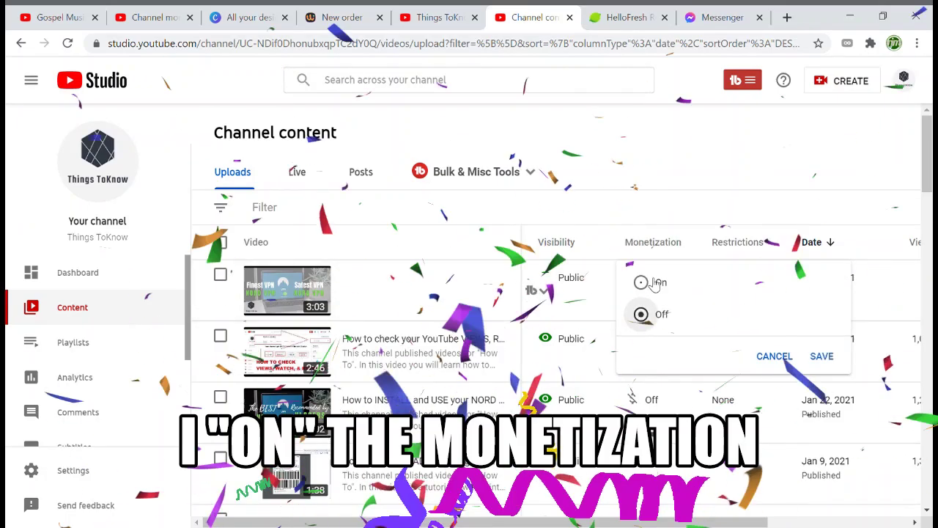
click(638, 278)
click(821, 354)
click(659, 338)
click(638, 340)
click(821, 414)
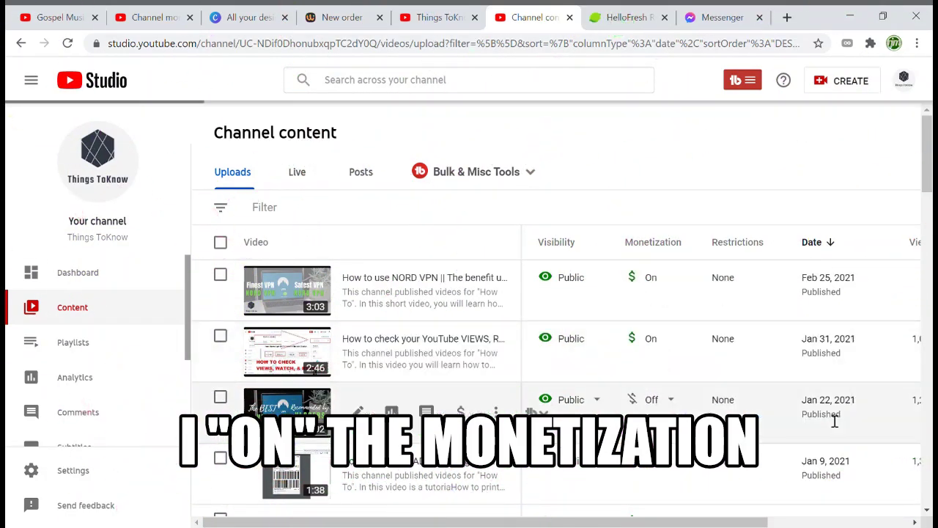
click(651, 400)
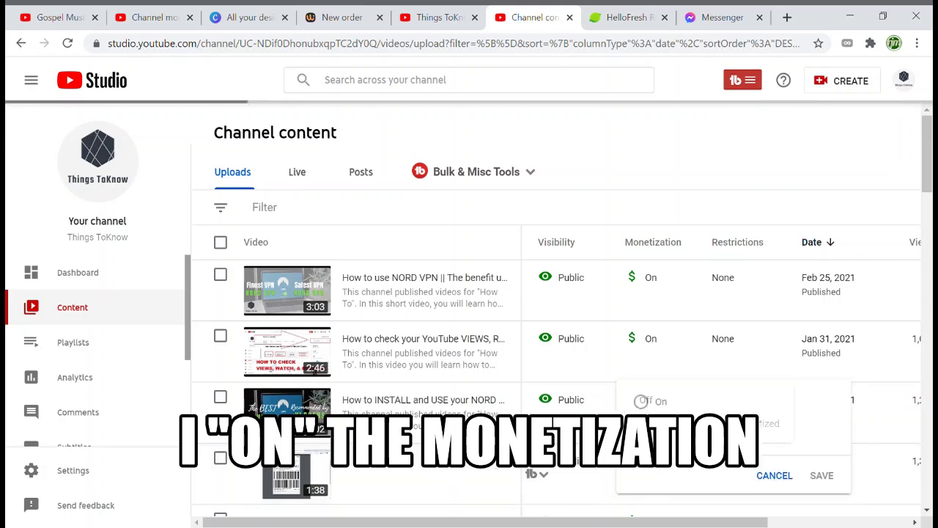
click(640, 402)
click(821, 473)
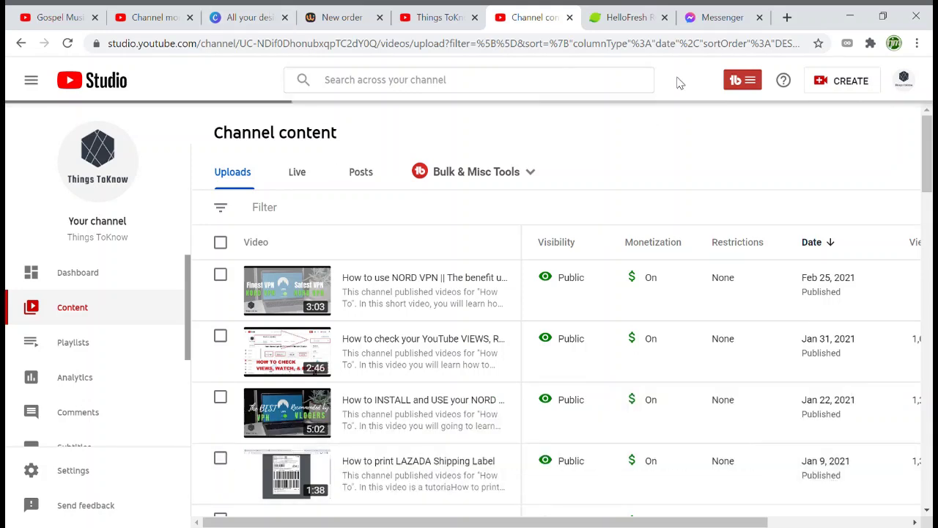